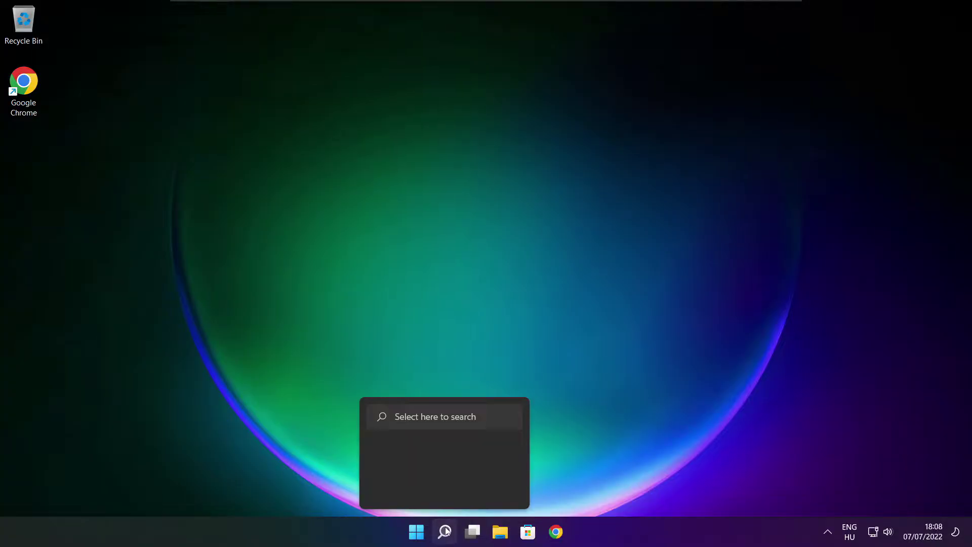
Search Windows for 'device manager' and launch Device Manager from the best match
click(446, 533)
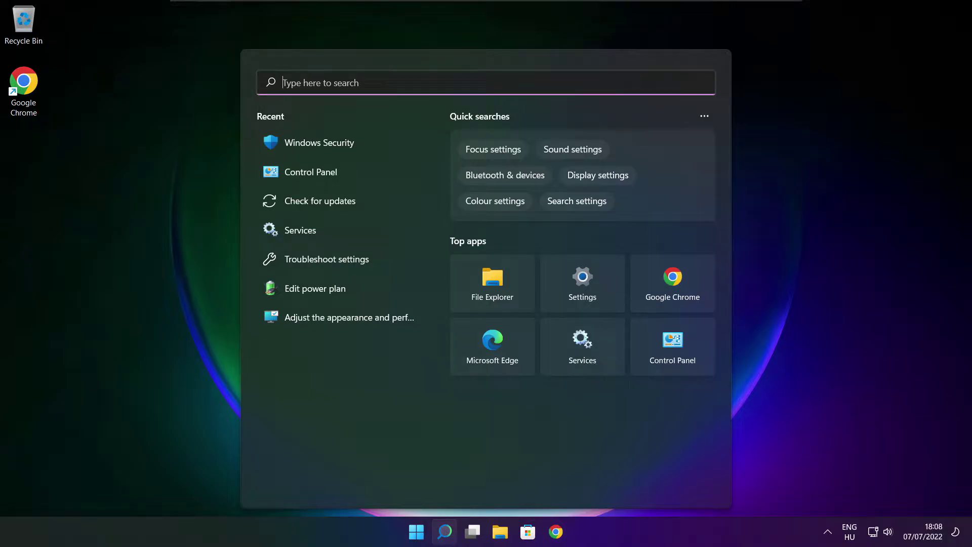
text(device )
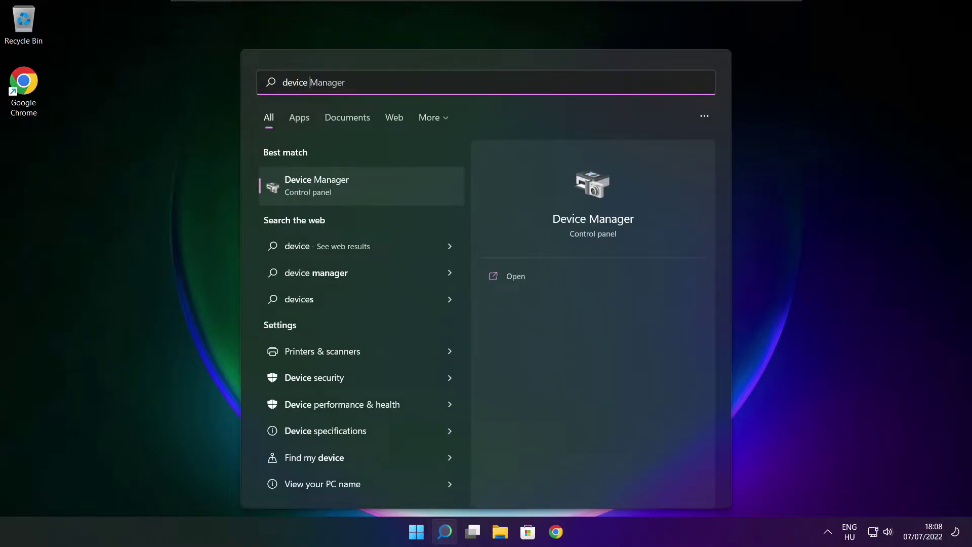
text(manag)
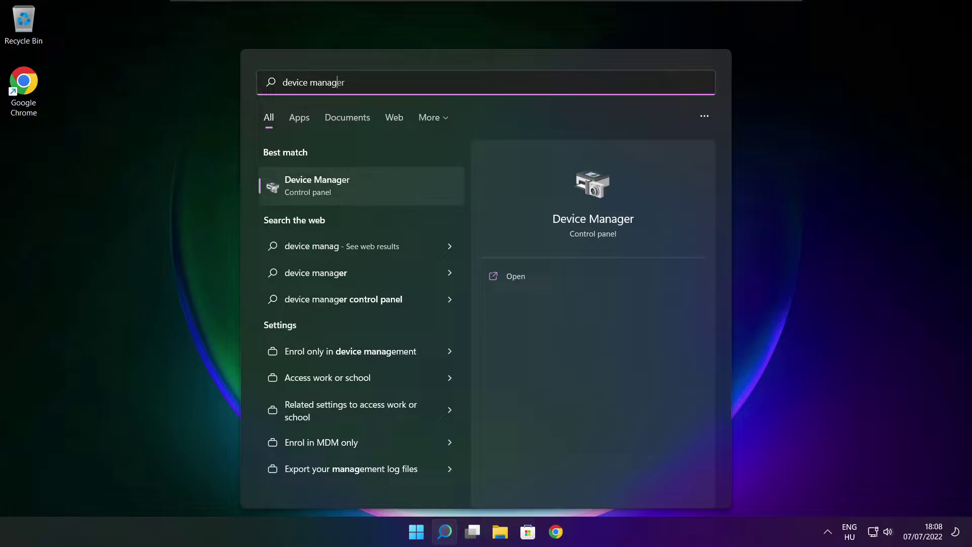
text(er)
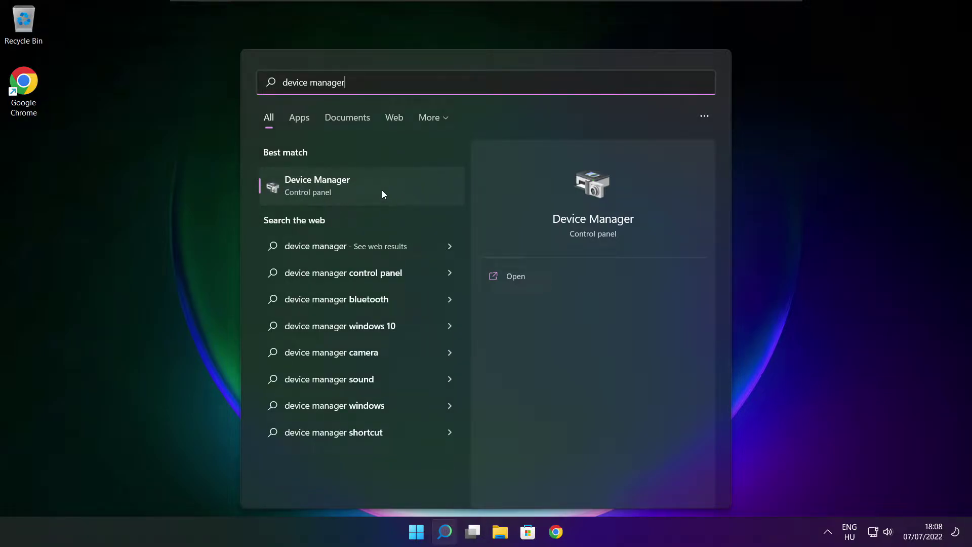
click(399, 194)
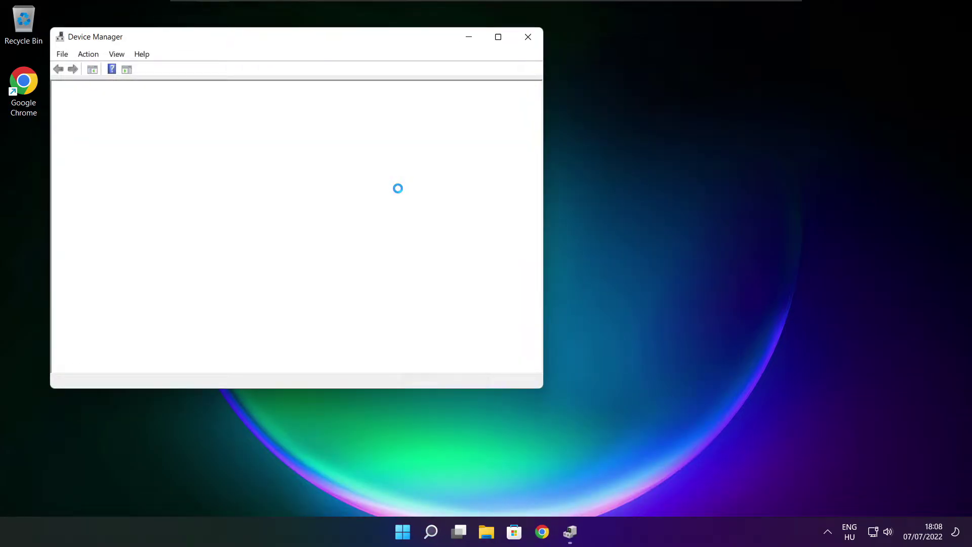
Run an automatic driver update for the VMware SVGA 3D display adaptor, confirming the best driver is already installed
click(498, 37)
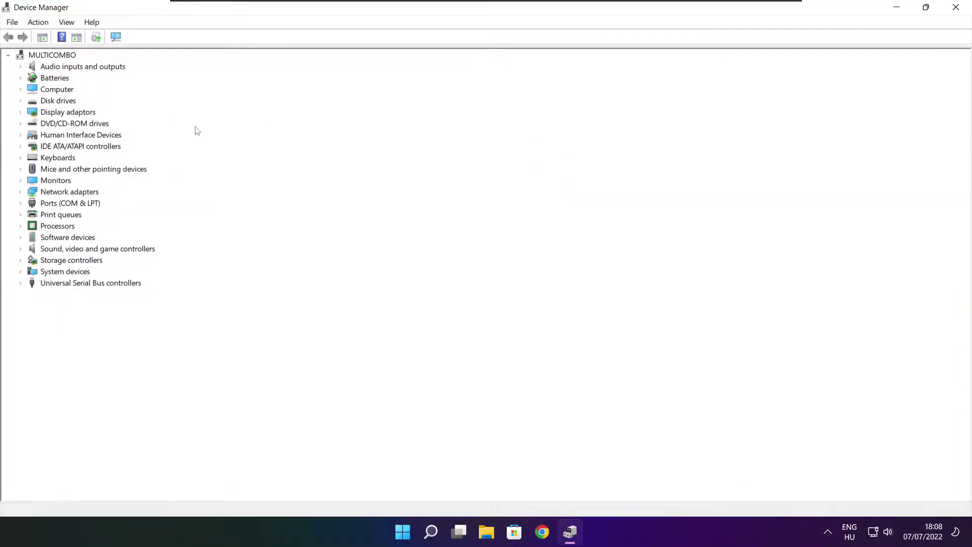
click(30, 114)
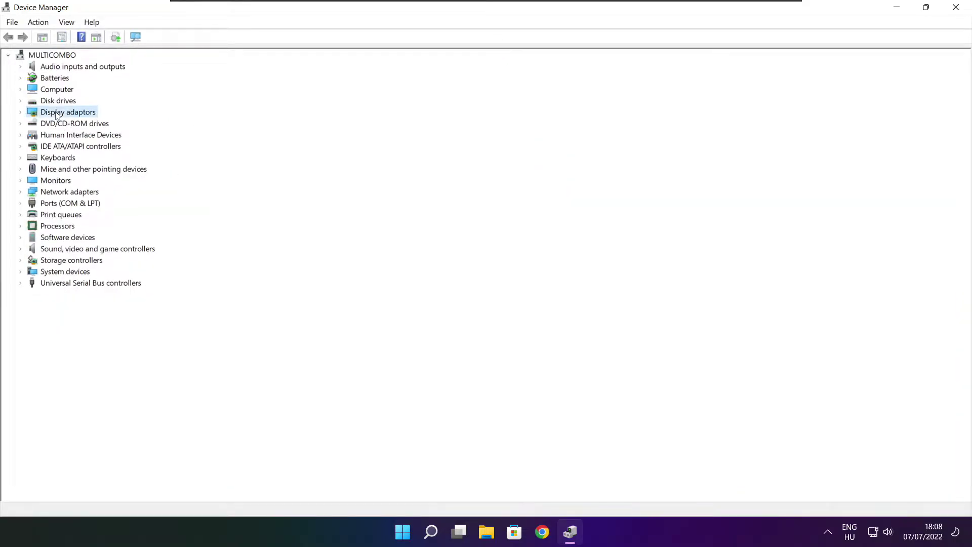
click(21, 113)
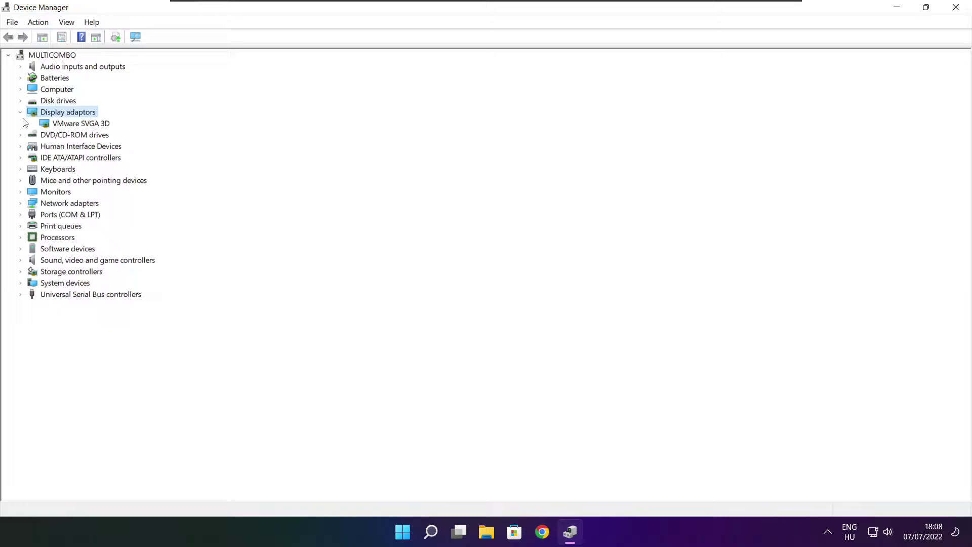
click(95, 127)
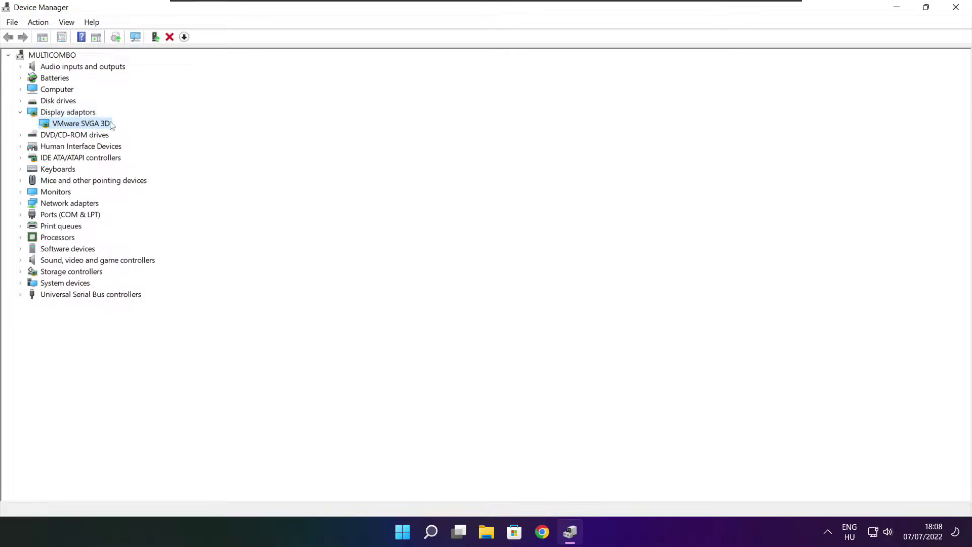
right_click(70, 124)
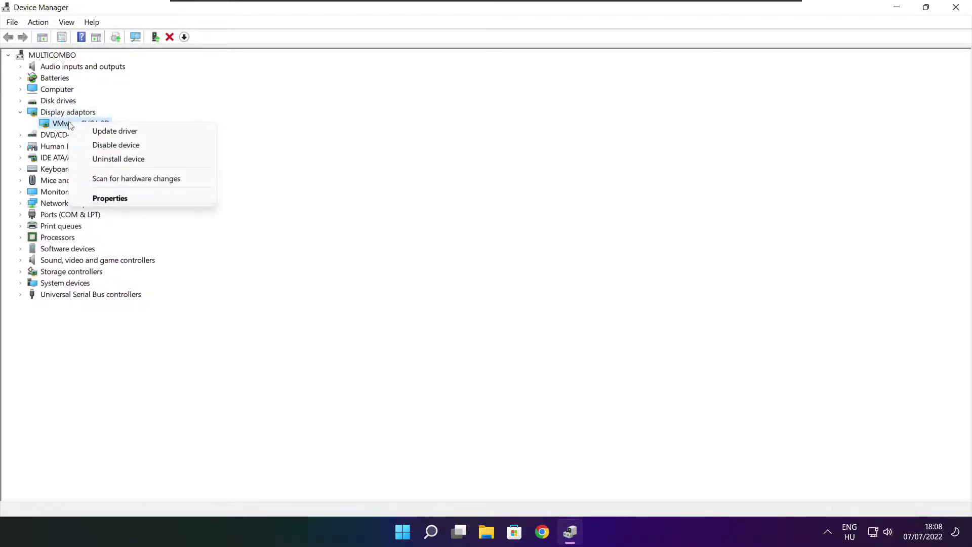
click(140, 133)
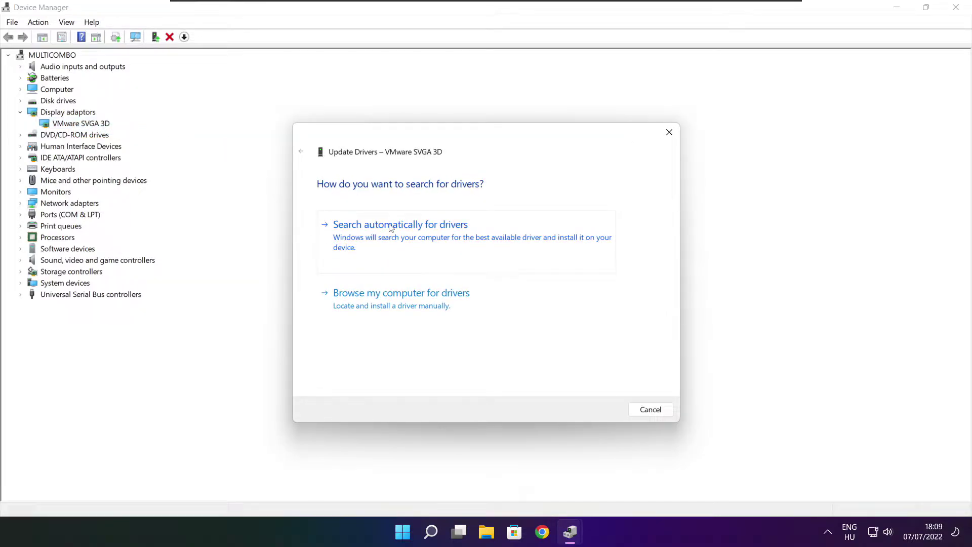
click(447, 244)
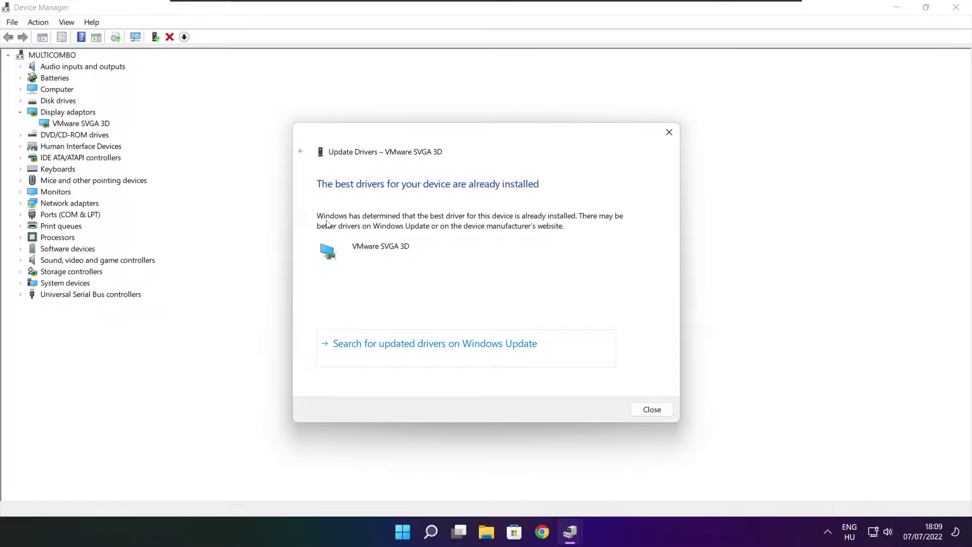
click(651, 409)
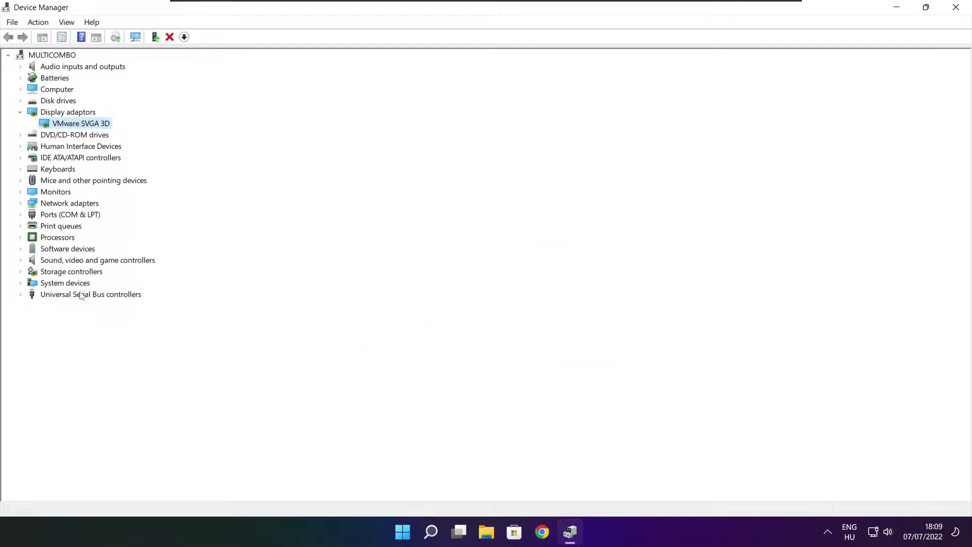
Run an automatic driver update for the High Definition Audio Device, confirming the best driver is already installed
click(33, 262)
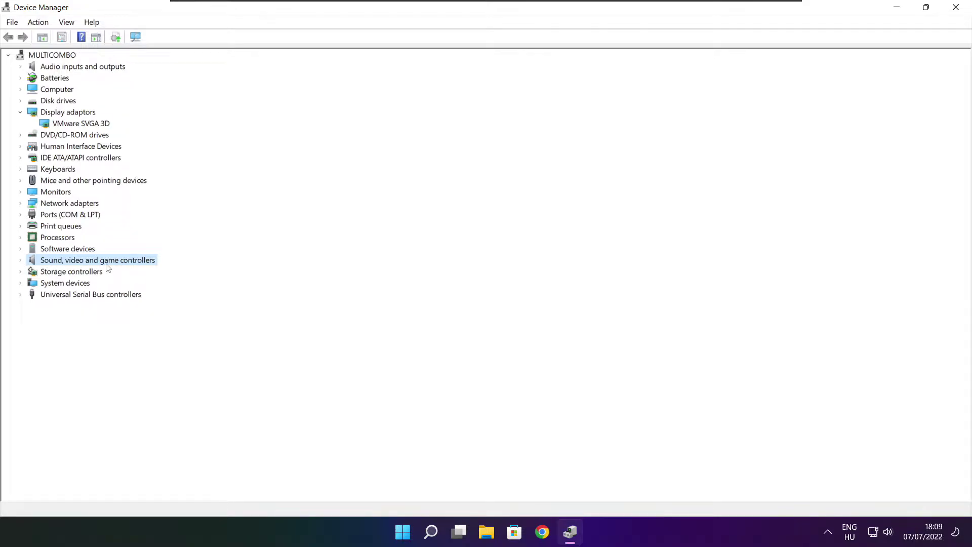
click(21, 261)
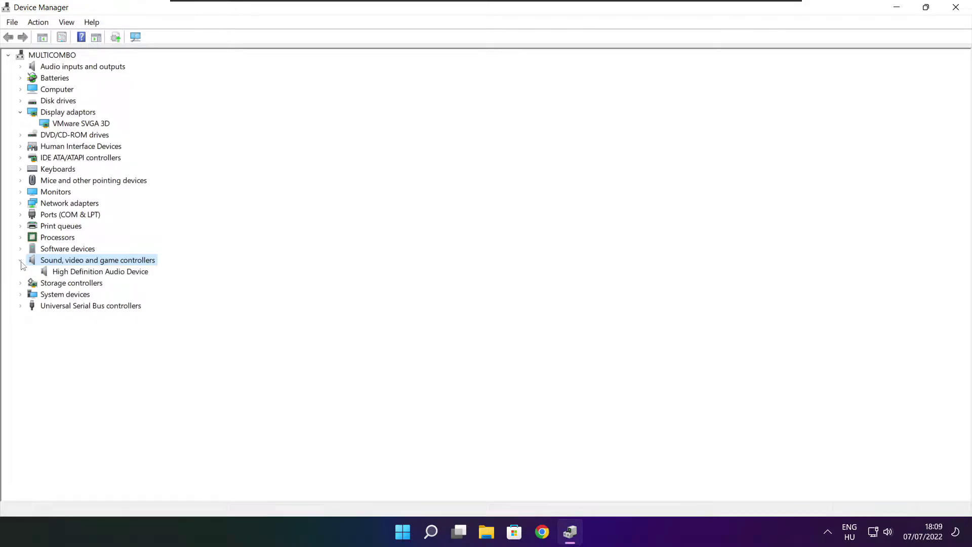
click(114, 272)
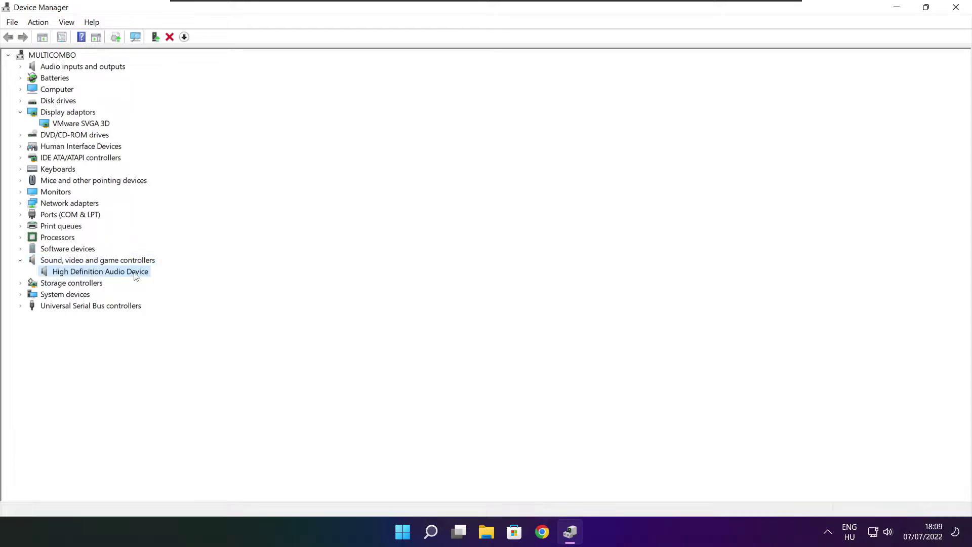
right_click(94, 276)
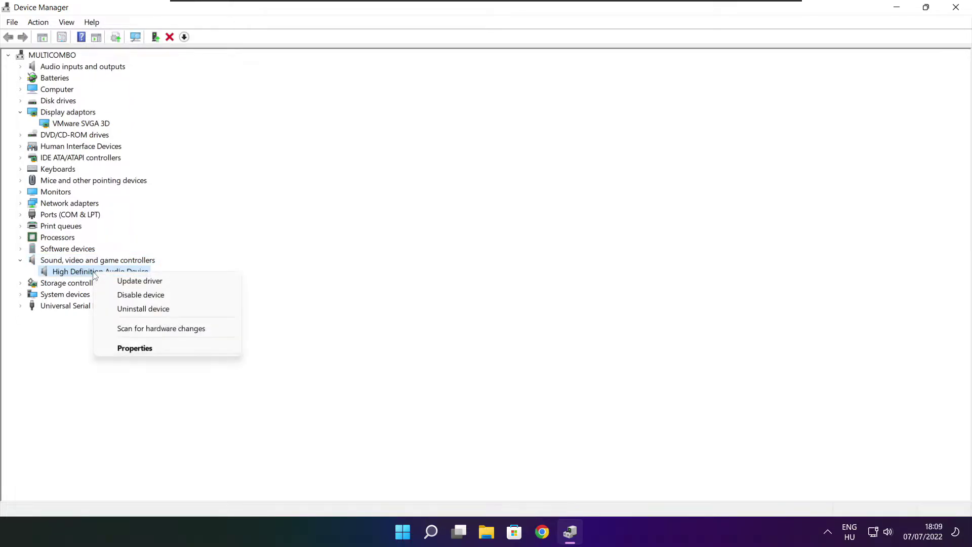
click(190, 285)
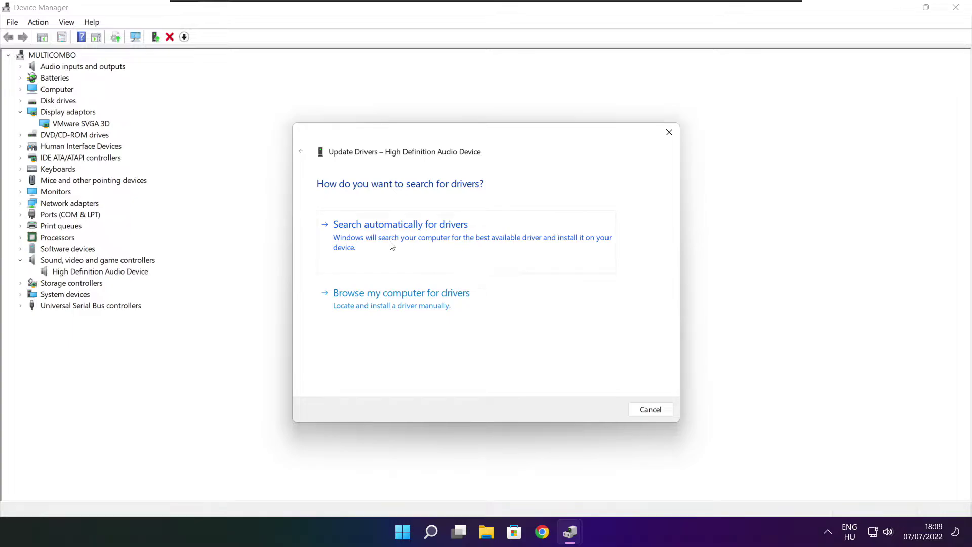
click(422, 241)
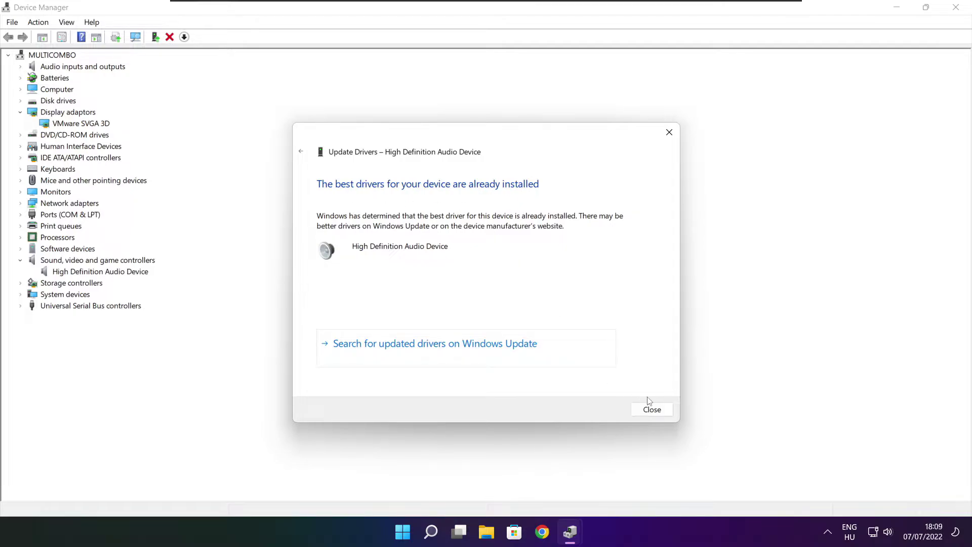
click(652, 410)
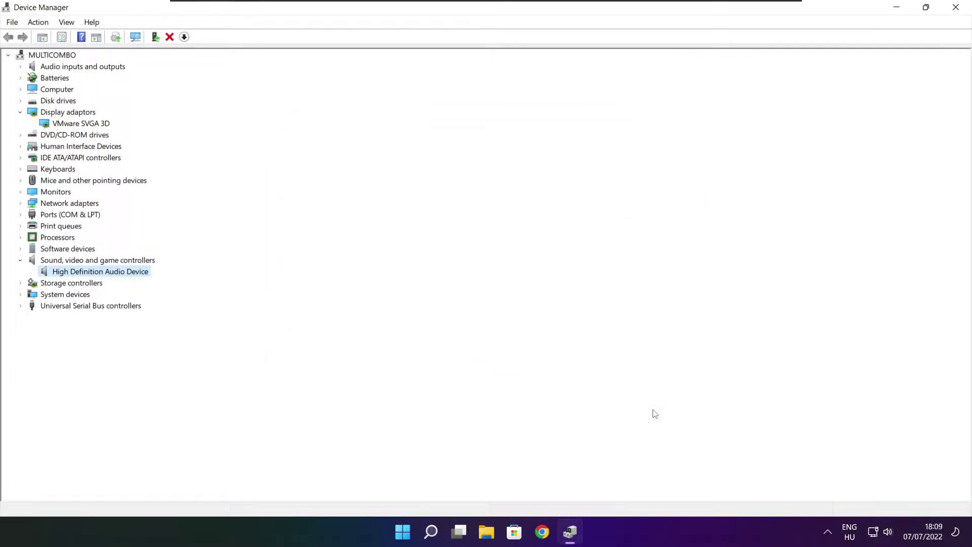
Close Device Manager and search Windows for 'edit power plan'
click(956, 8)
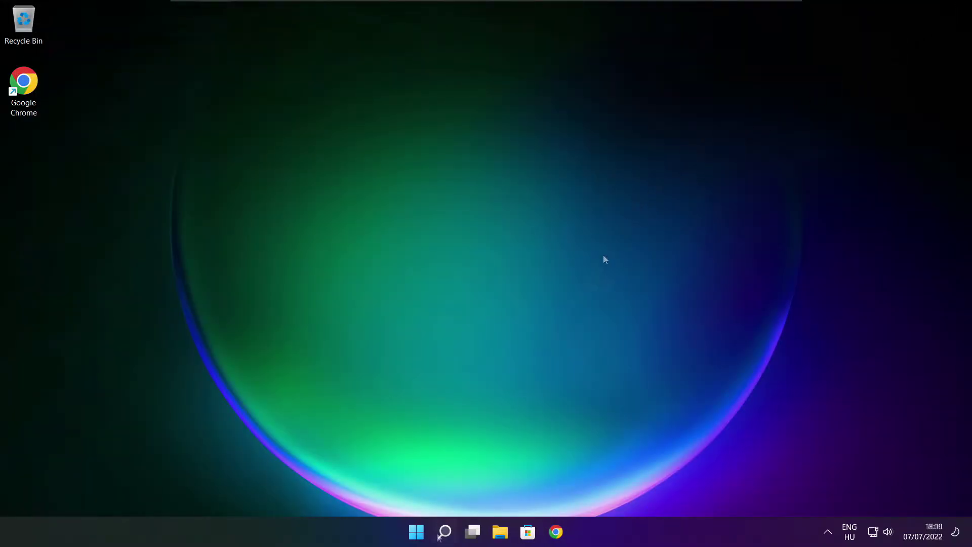
click(445, 534)
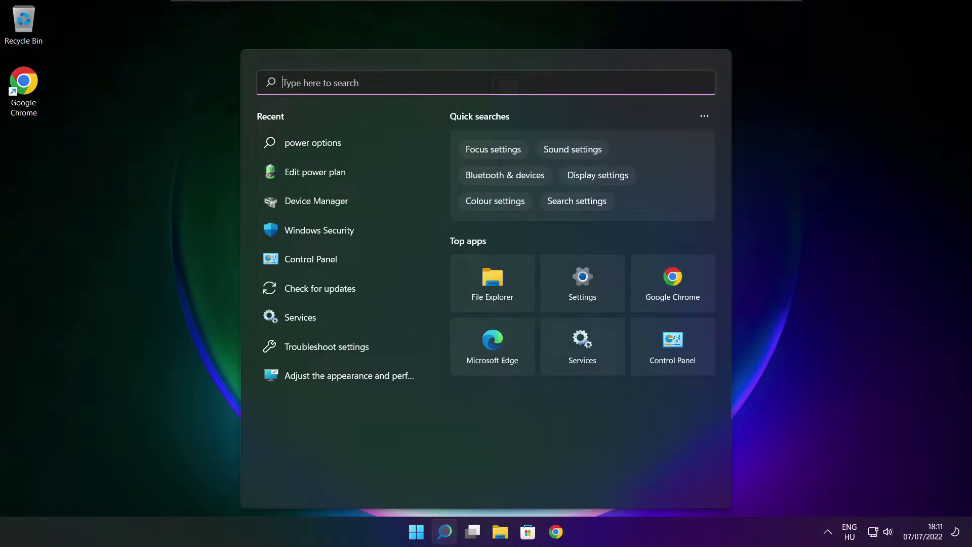
text(edit p)
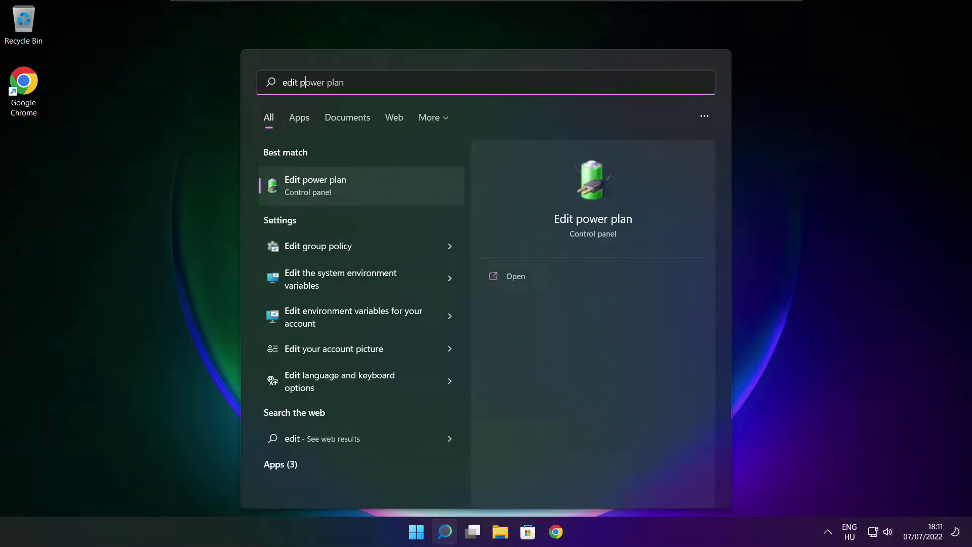
text(ower plan)
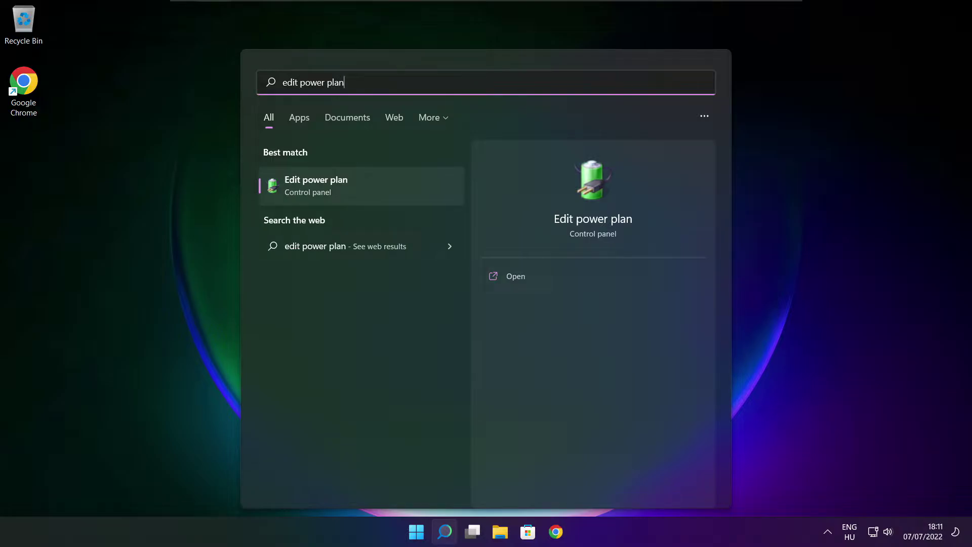
Make High performance the active power plan in Power Options, then close Control Panel
click(382, 191)
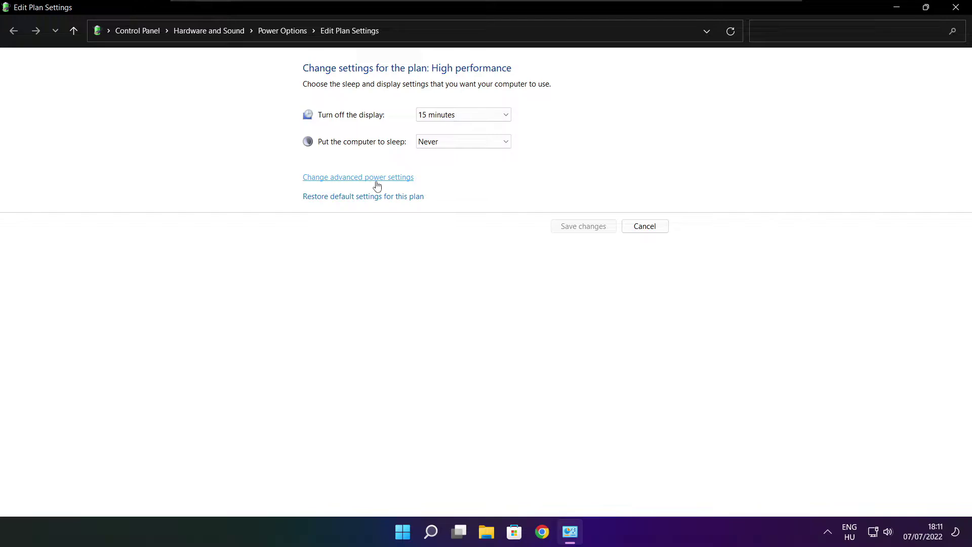
click(286, 31)
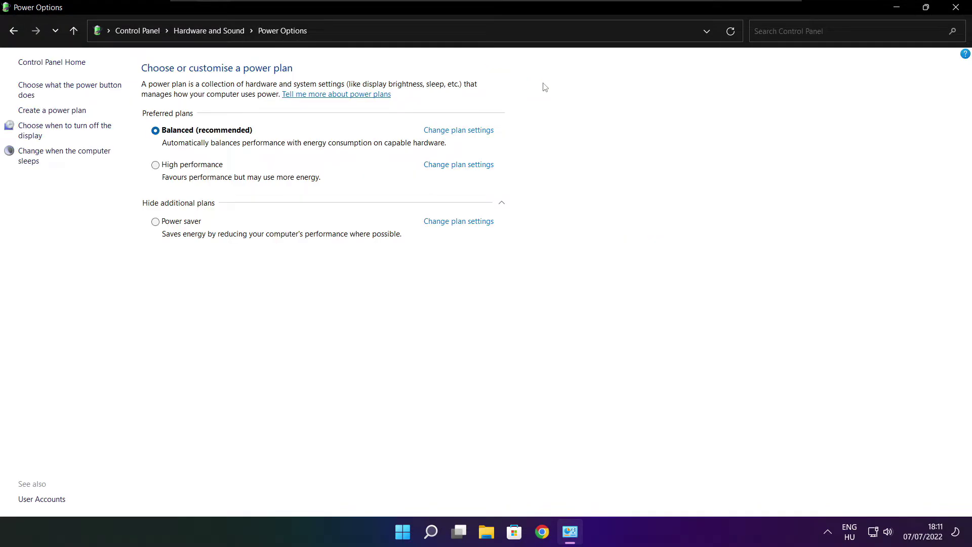
click(202, 168)
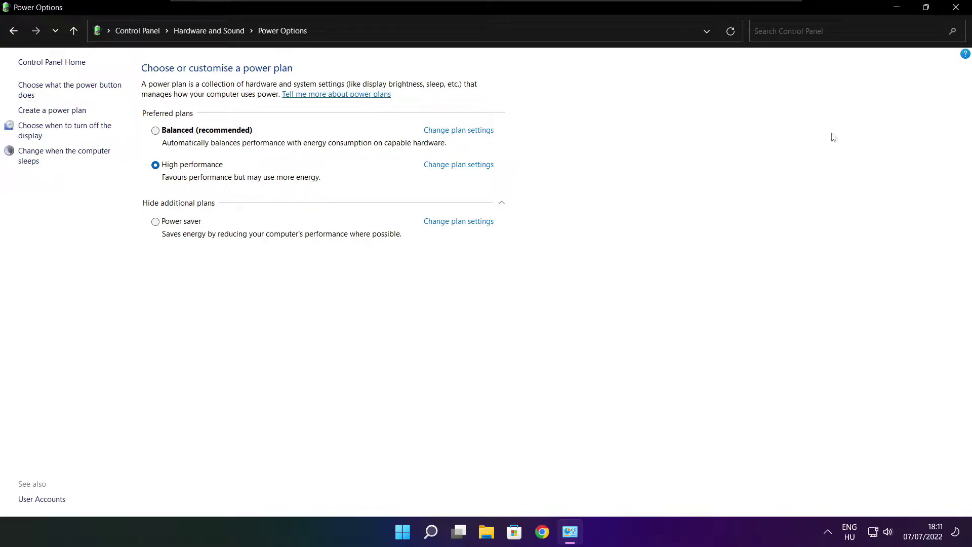
click(958, 7)
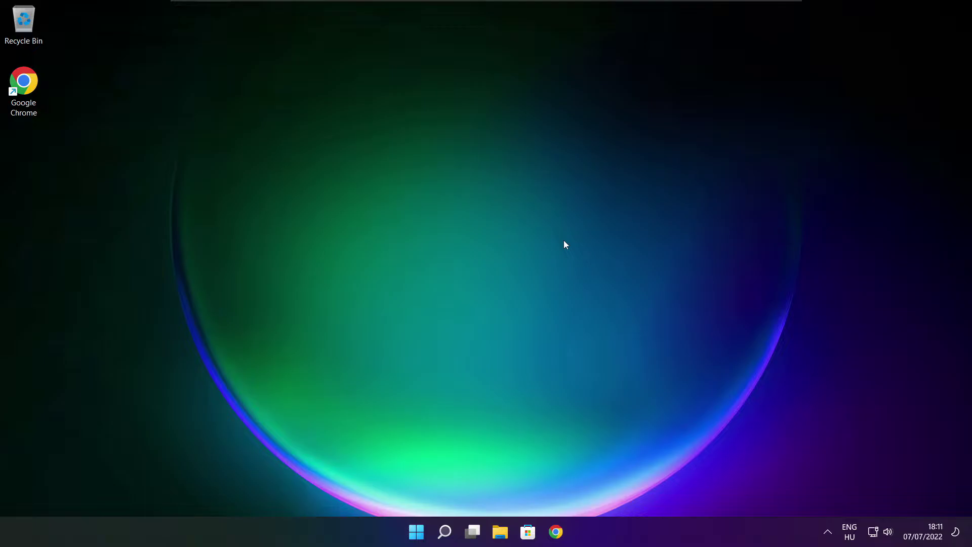
Search Windows for 'game mode' and open the Game Mode settings page
click(446, 533)
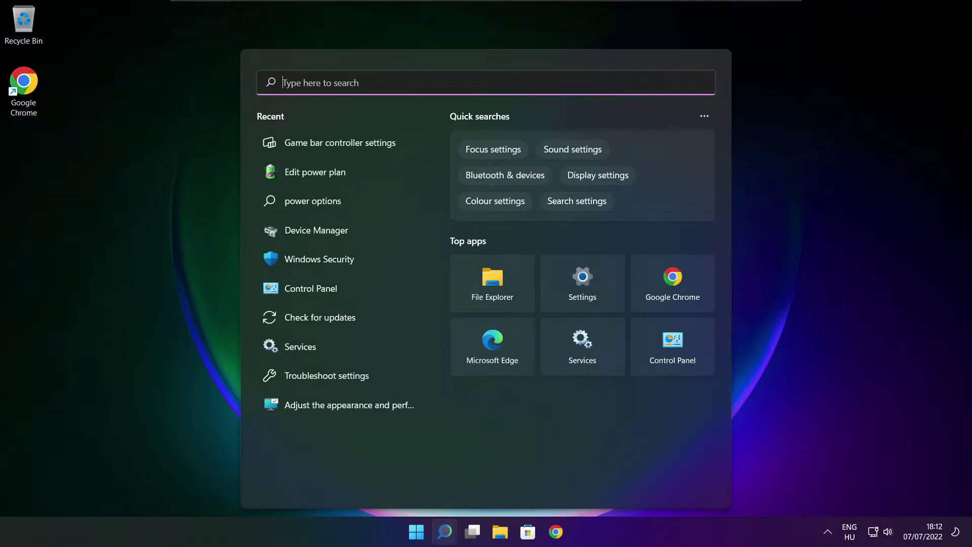
text(ga)
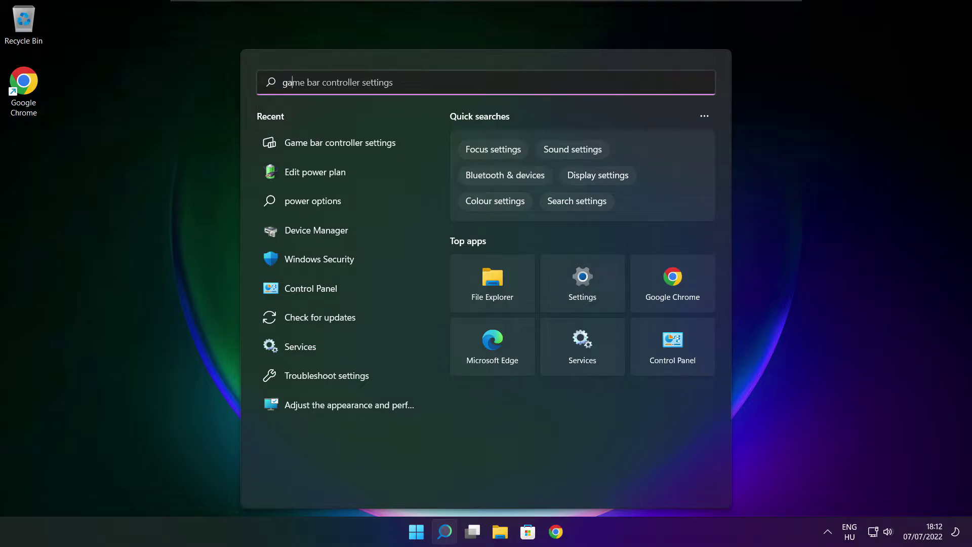
text(me mode)
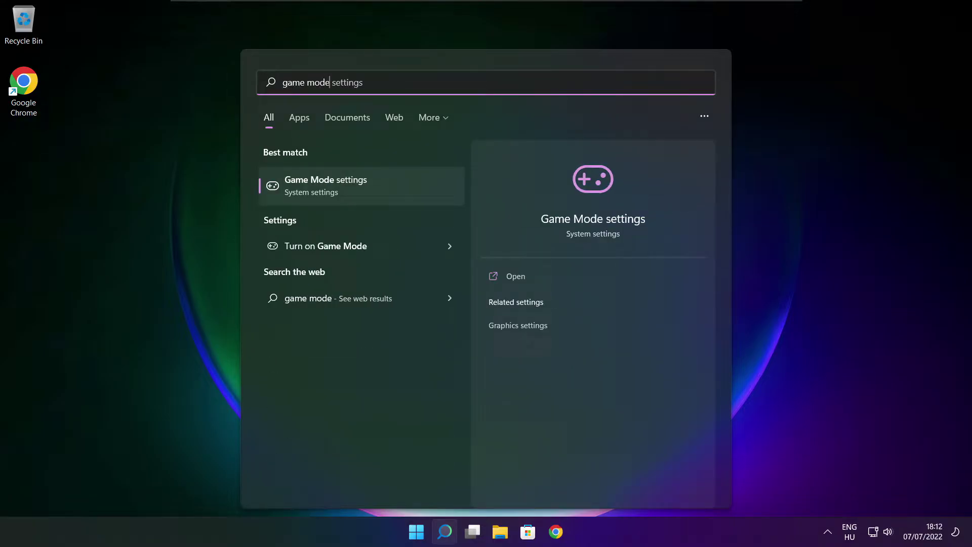
click(385, 188)
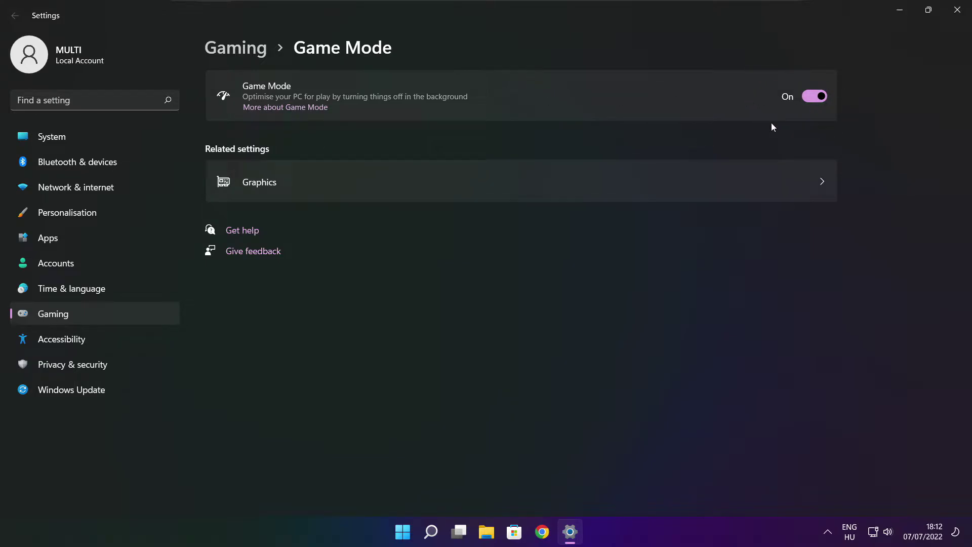
Check that Game Mode is on and the Xbox Game Bar controller option is off, then close Settings
click(240, 55)
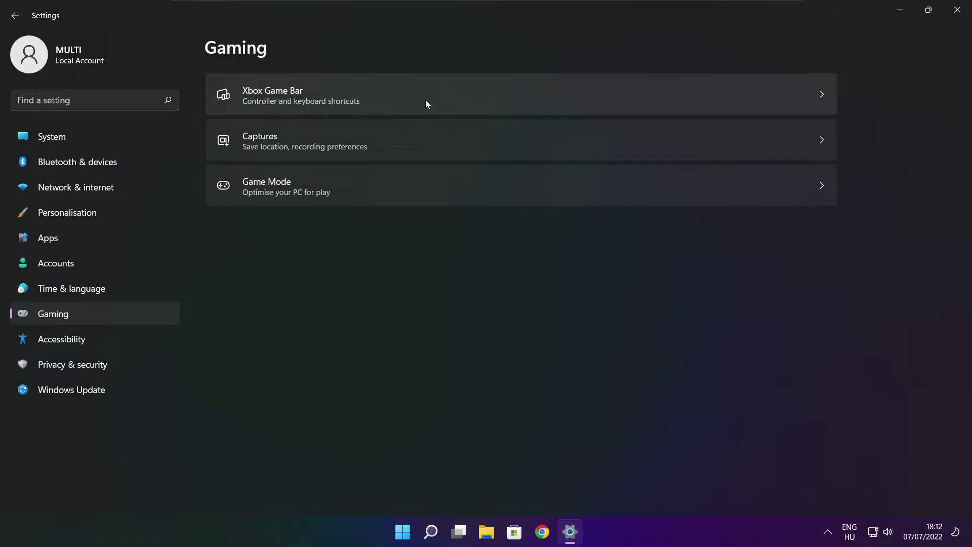
click(396, 103)
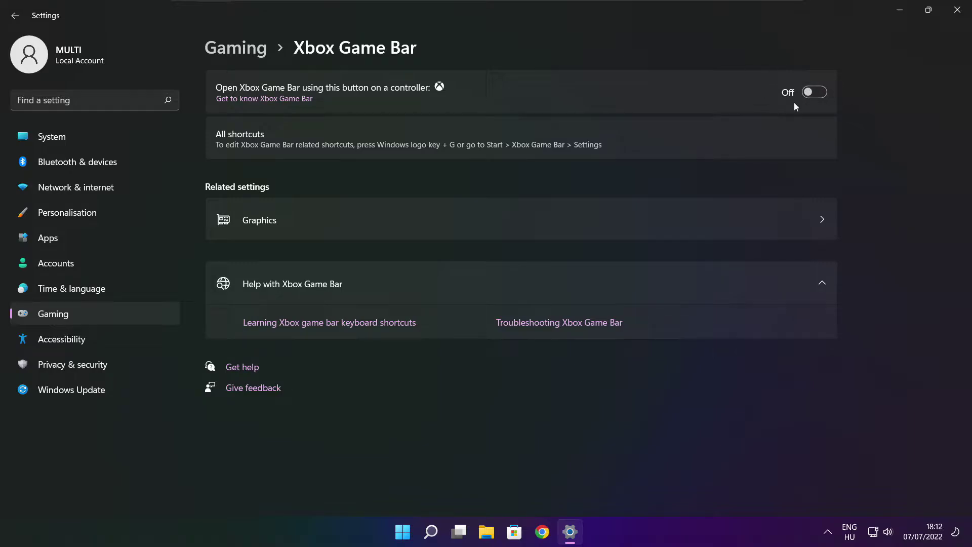
click(957, 12)
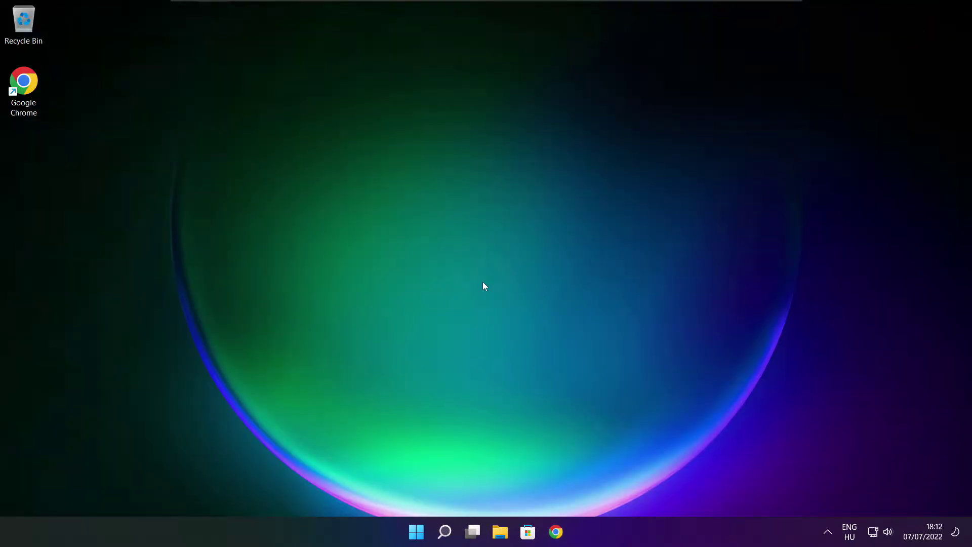
Open the Start button's power-user menu of system tools
right_click(419, 533)
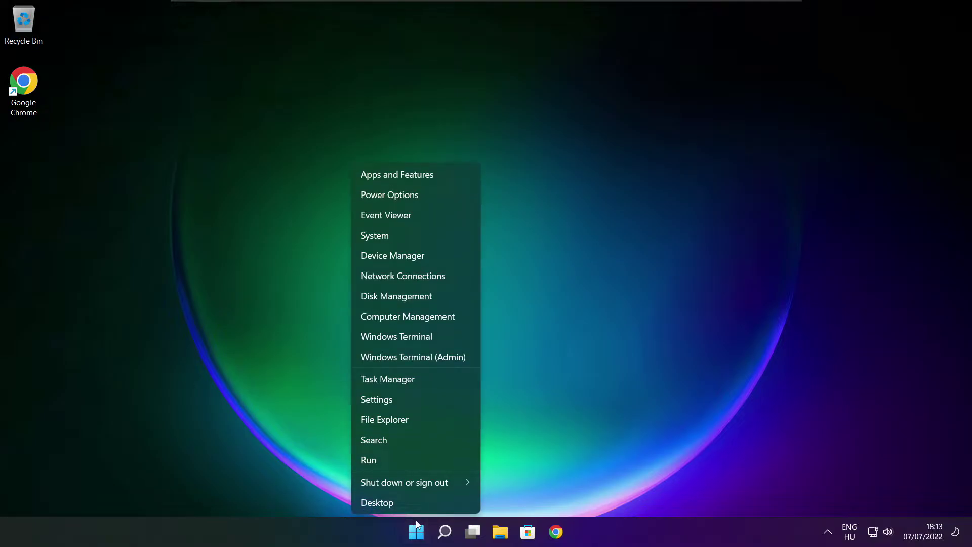
Launch Task Manager, go to its startup apps list and disable Cortana
click(418, 380)
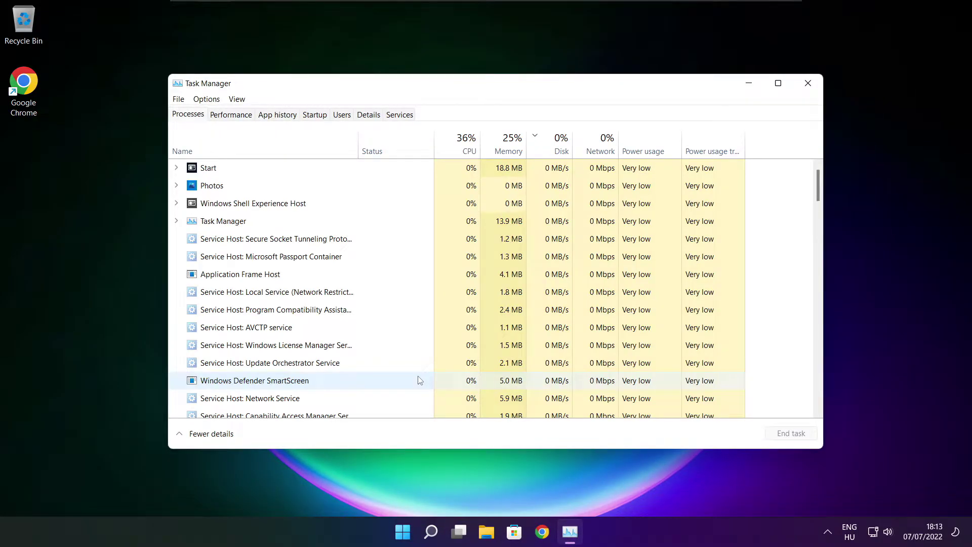
click(317, 118)
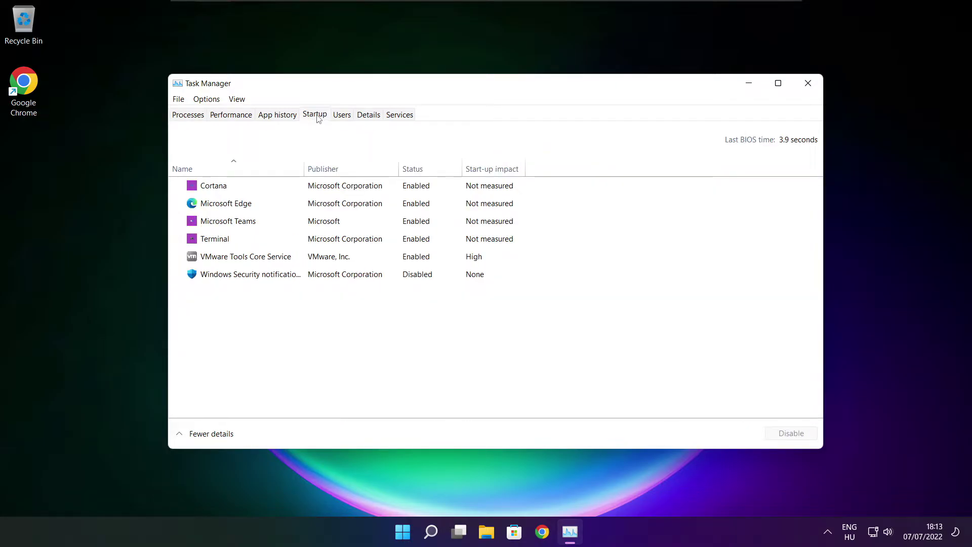
click(377, 191)
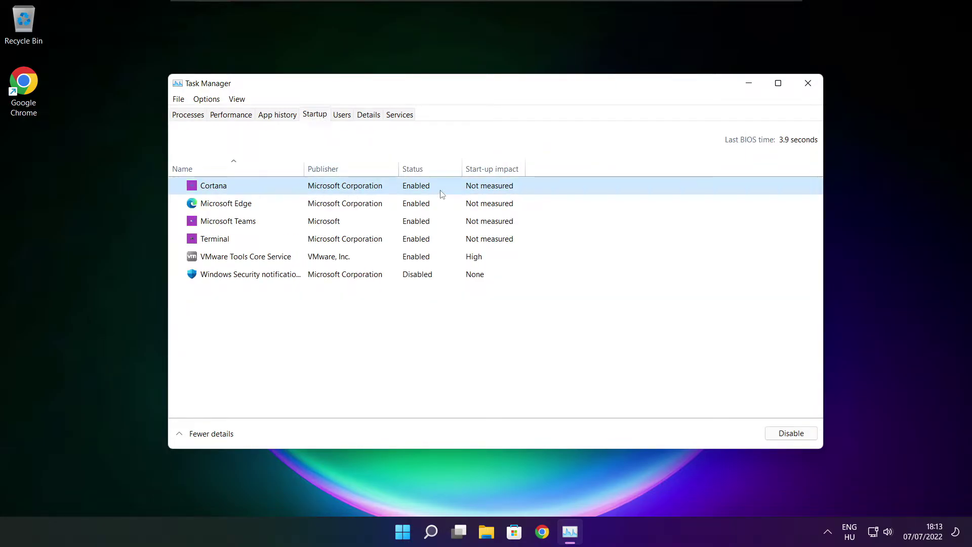
click(791, 438)
click(791, 435)
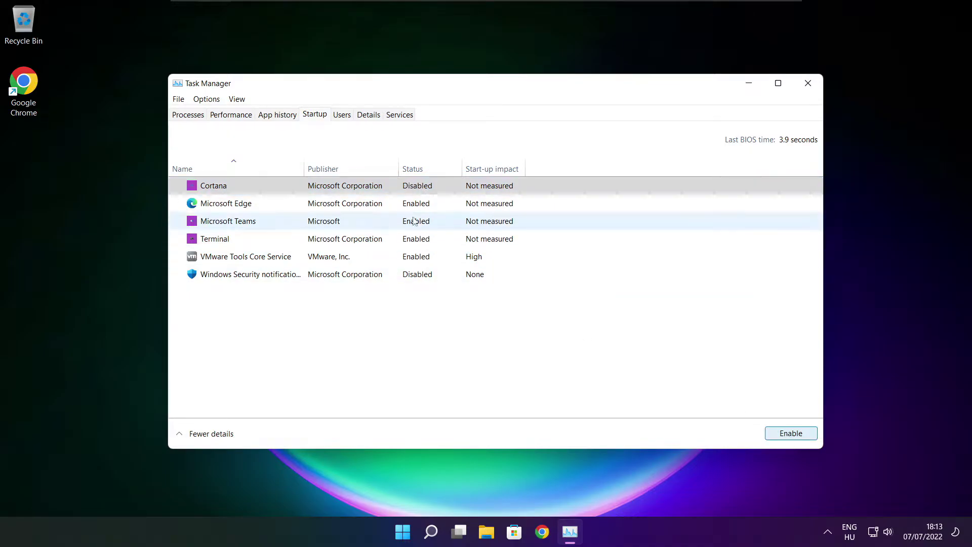
Disable Microsoft Edge, Microsoft Teams and Terminal from launching at startup
click(299, 207)
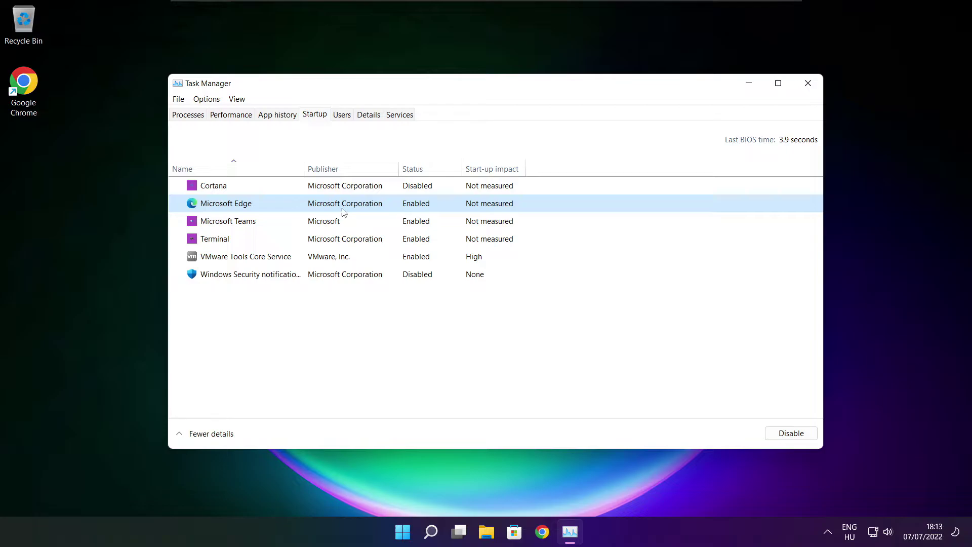
click(790, 435)
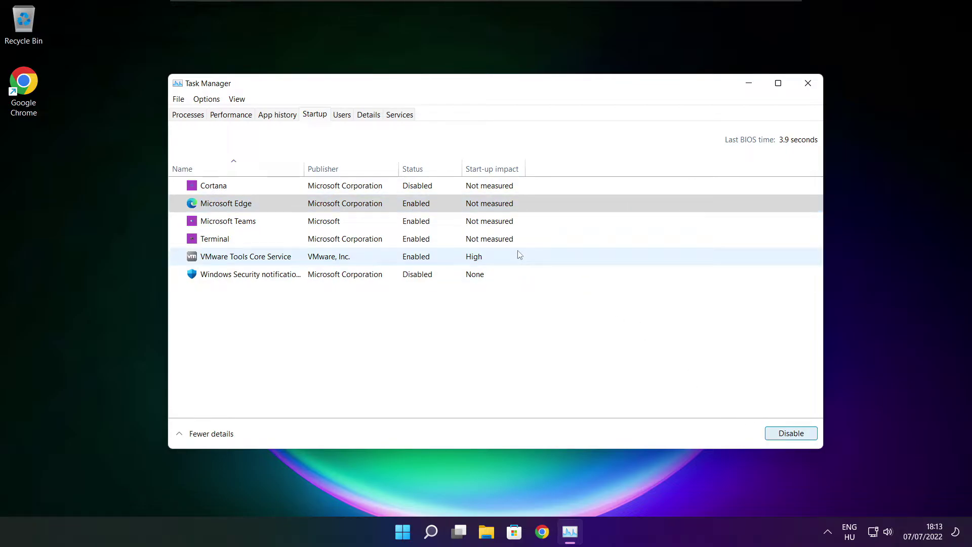
click(428, 223)
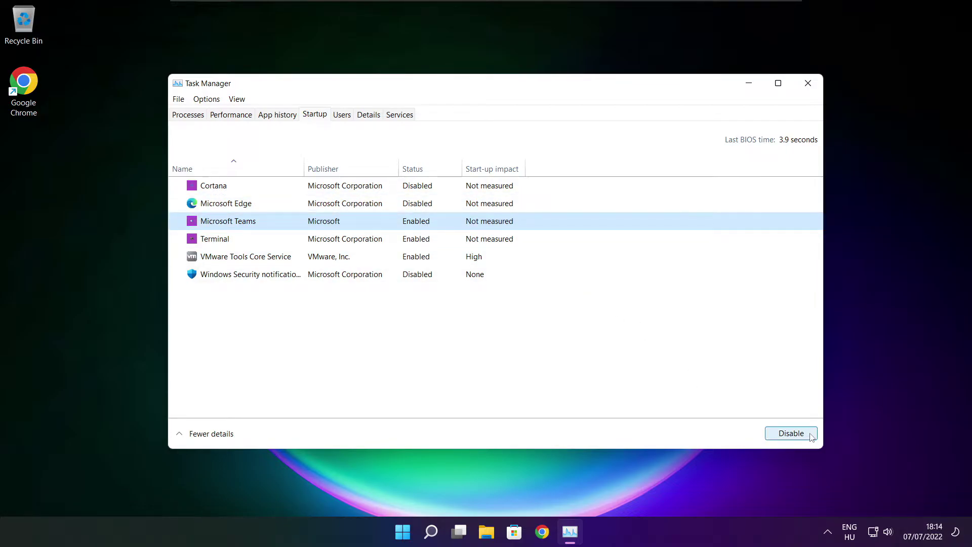
click(790, 434)
click(346, 249)
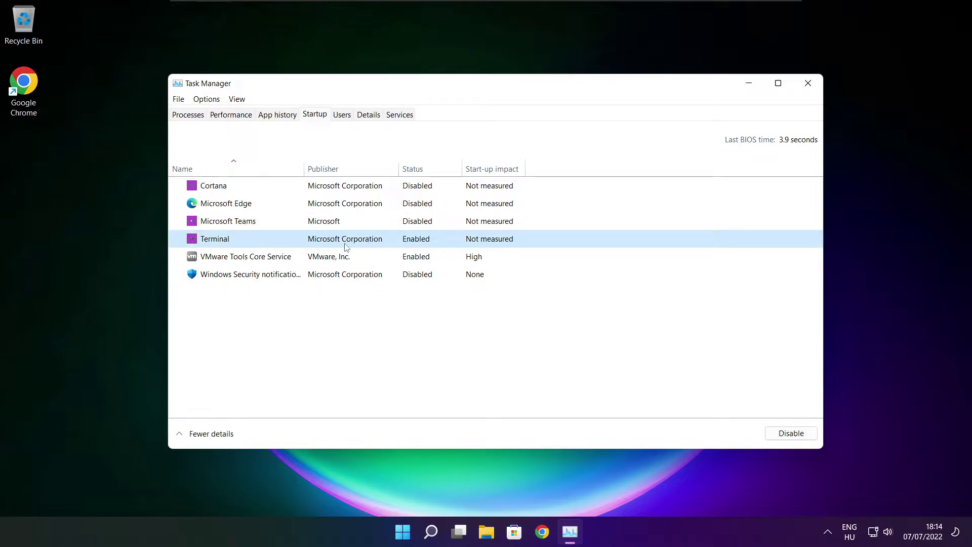
click(789, 433)
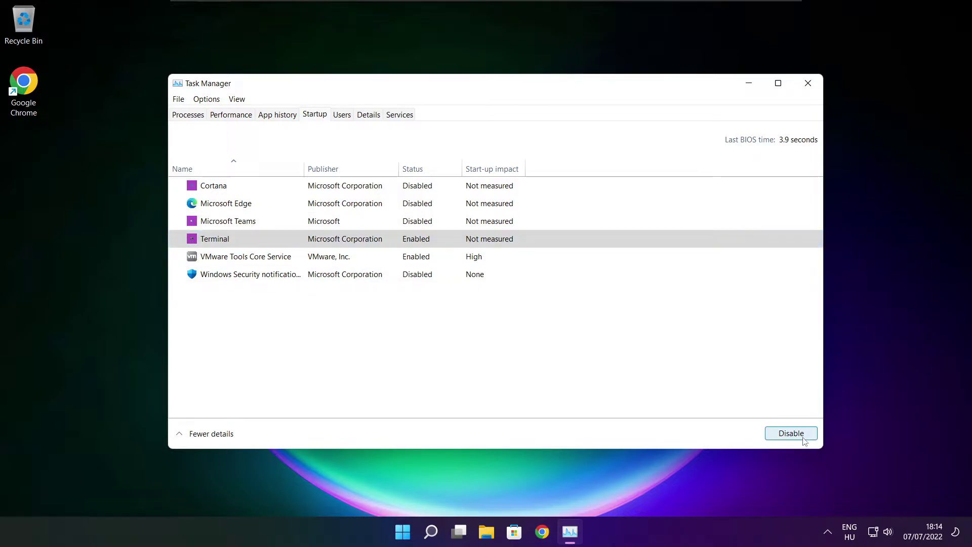
click(431, 235)
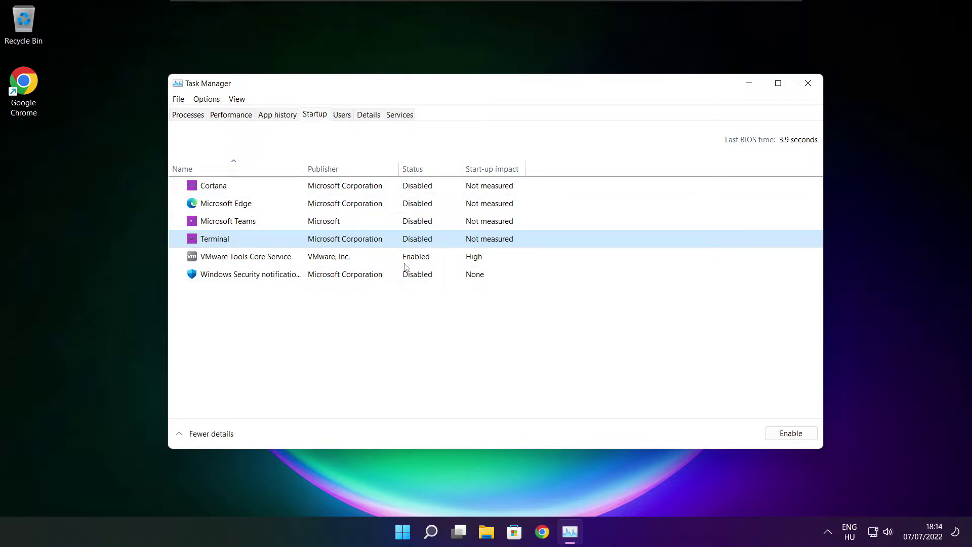
Close Task Manager and open Defragment and Optimise Drives via Windows Search ('optimise')
click(806, 86)
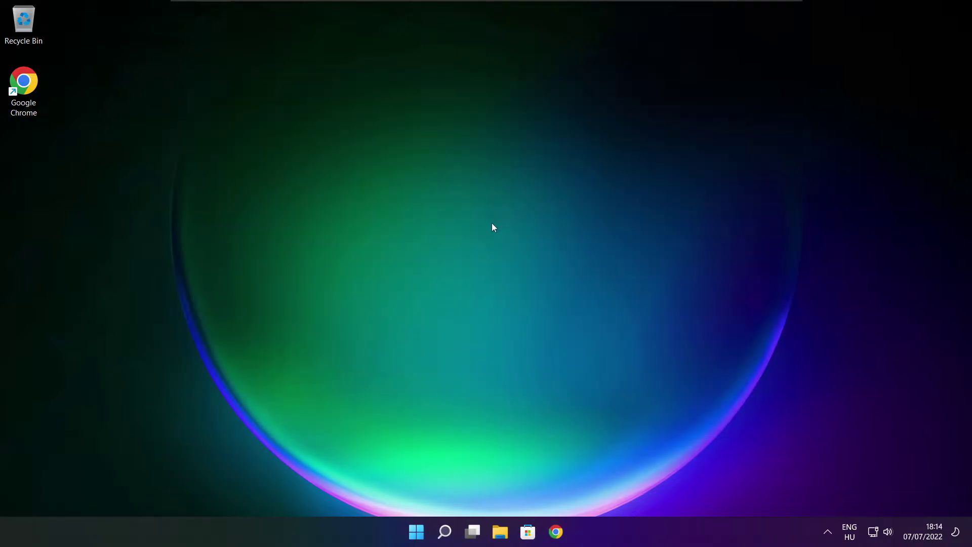
click(446, 538)
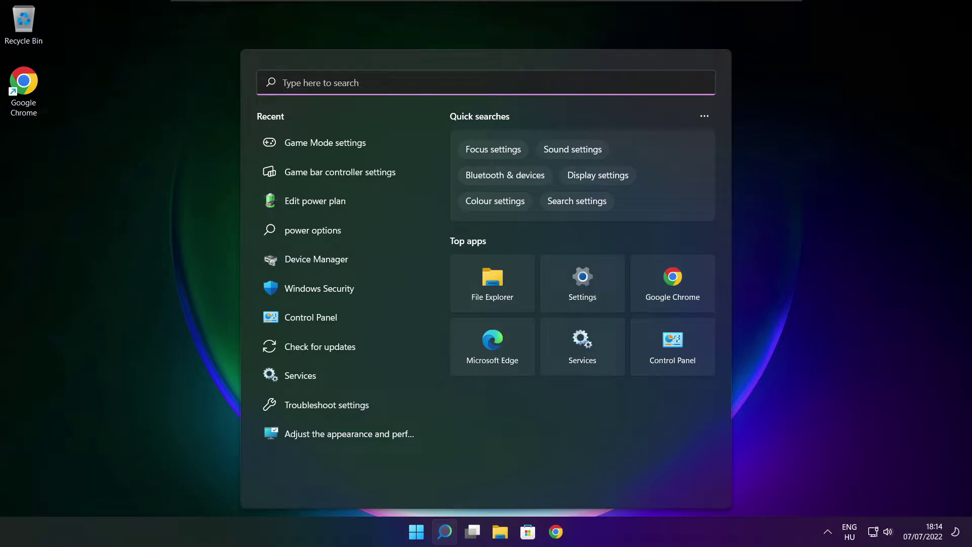
text(optimi)
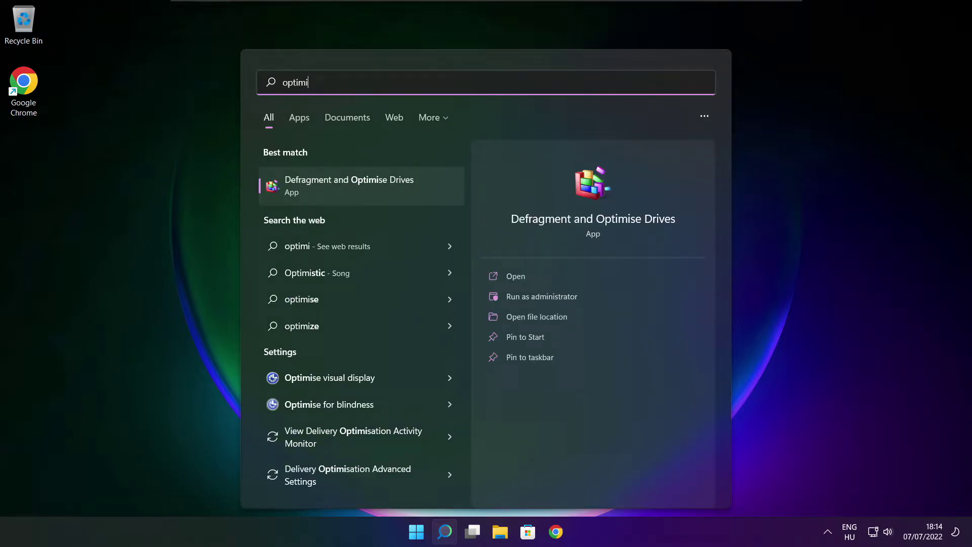
text(se)
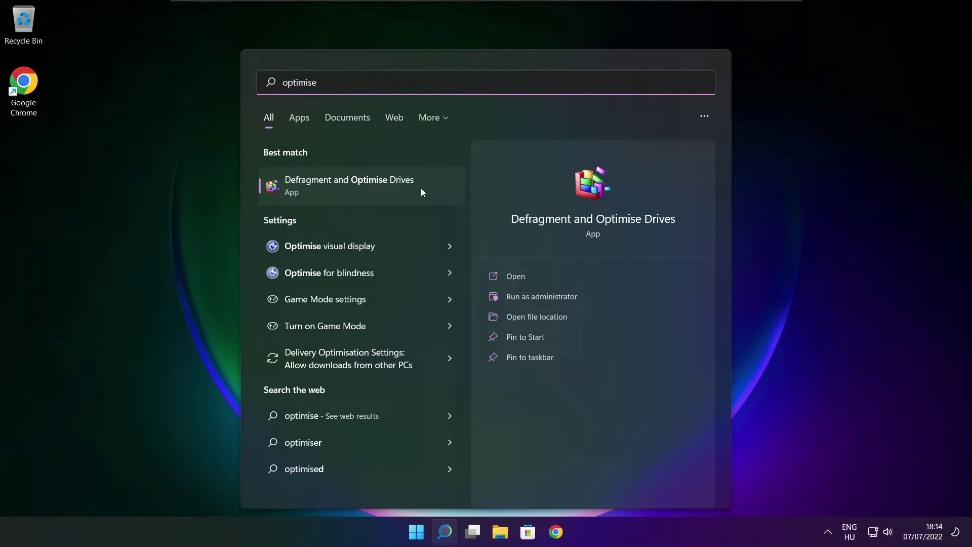
click(372, 184)
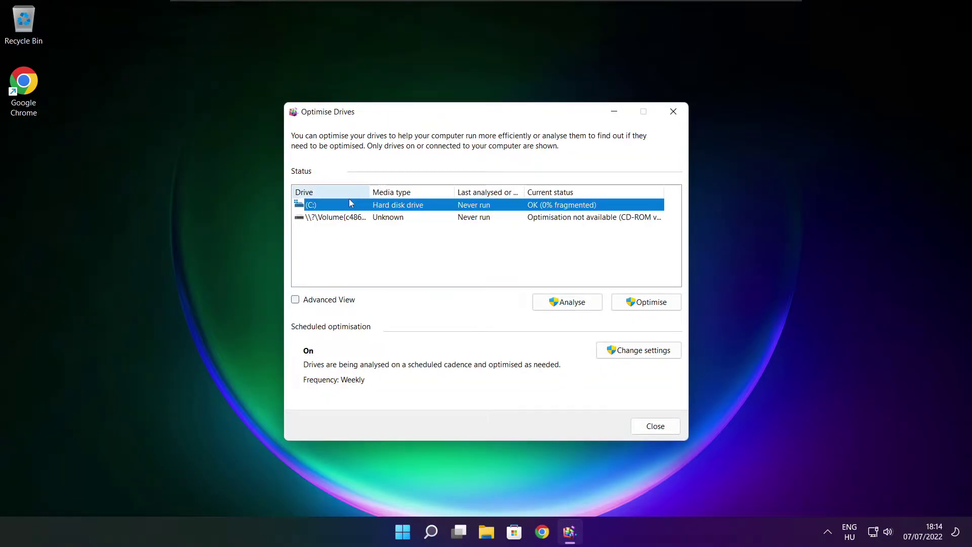
Analyse drive C: (9% fragmented), start optimising it, and close the window with Alt+F4
click(562, 303)
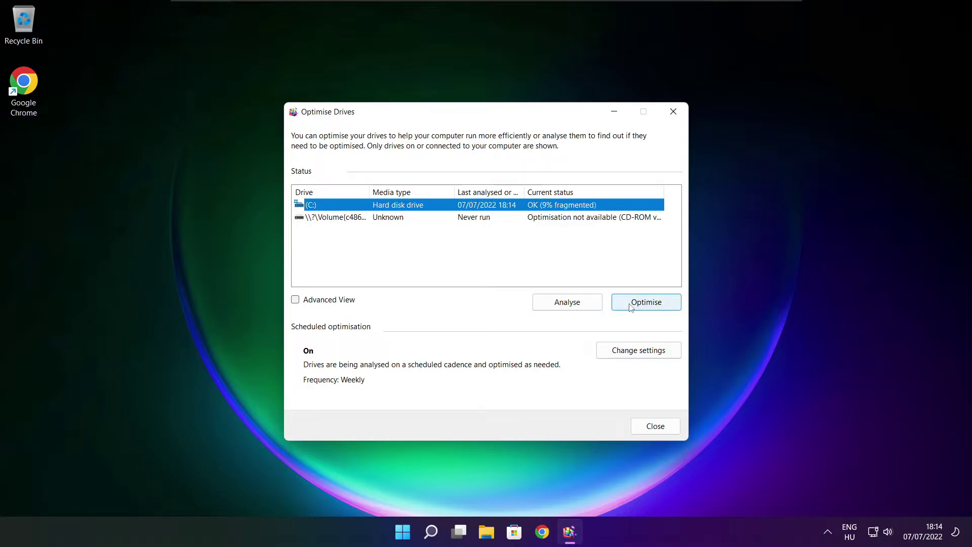
click(651, 307)
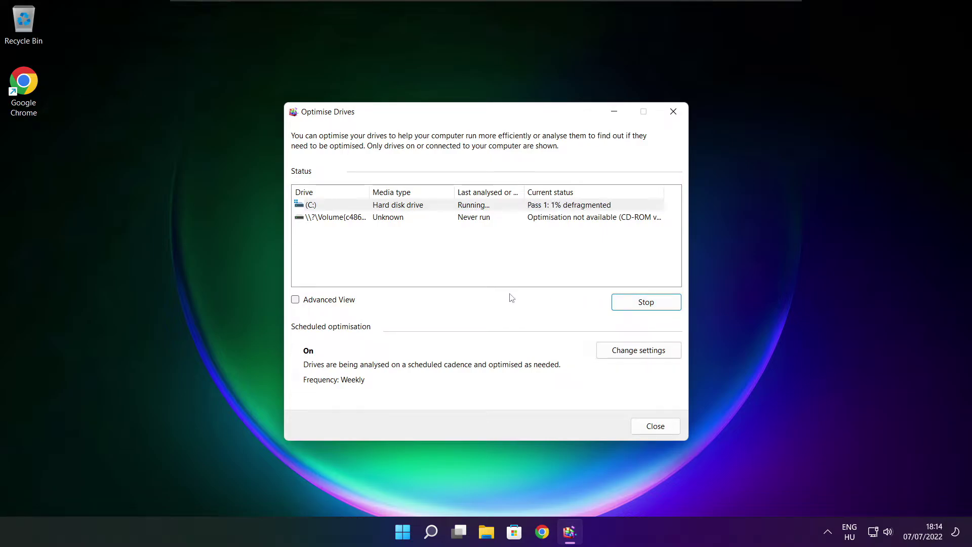
key(alt+F4)
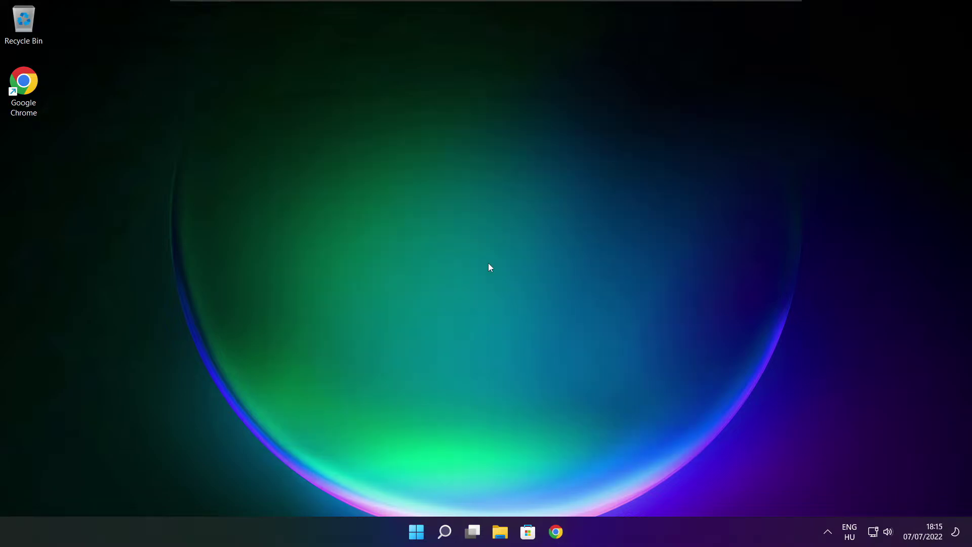
Check for Windows updates, confirming 'You're up to date', then close Settings
click(444, 531)
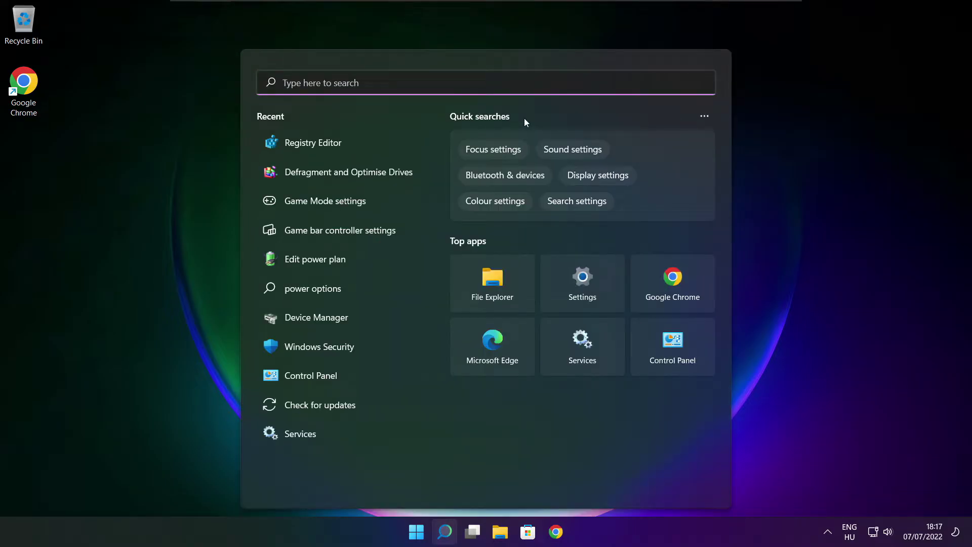
text(updates)
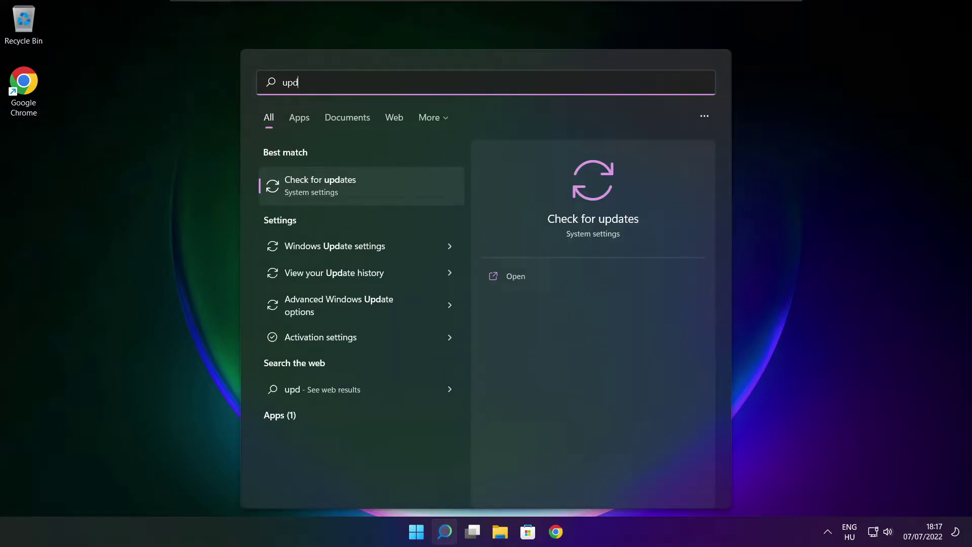
click(353, 188)
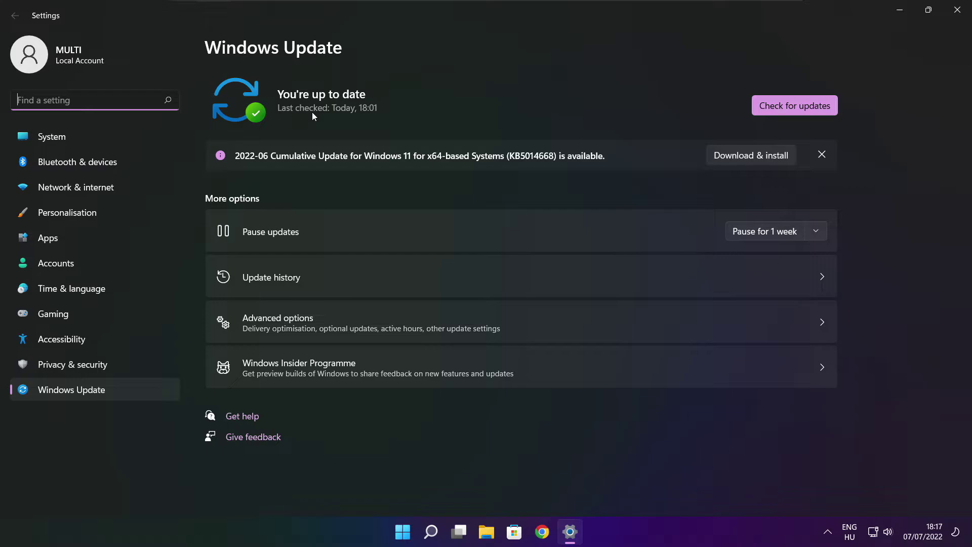
click(794, 105)
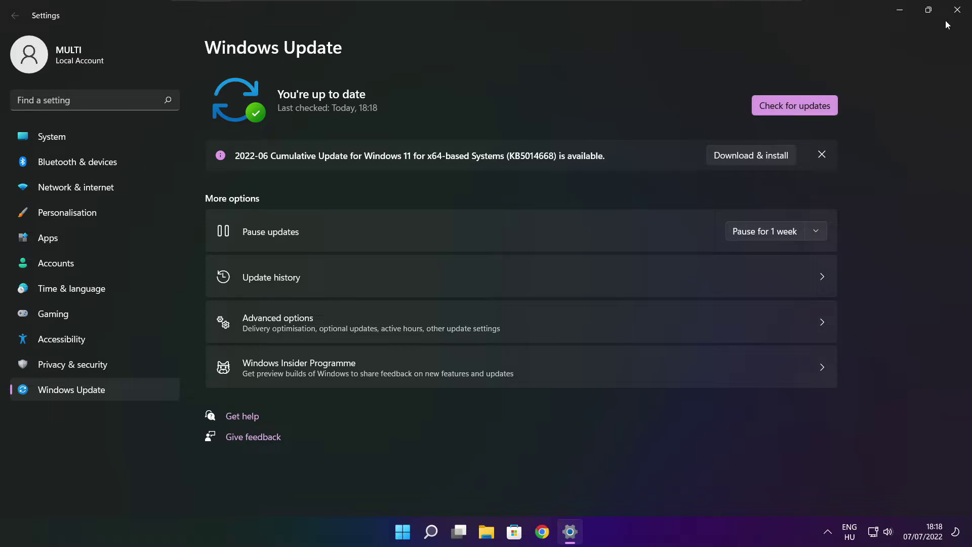
click(956, 12)
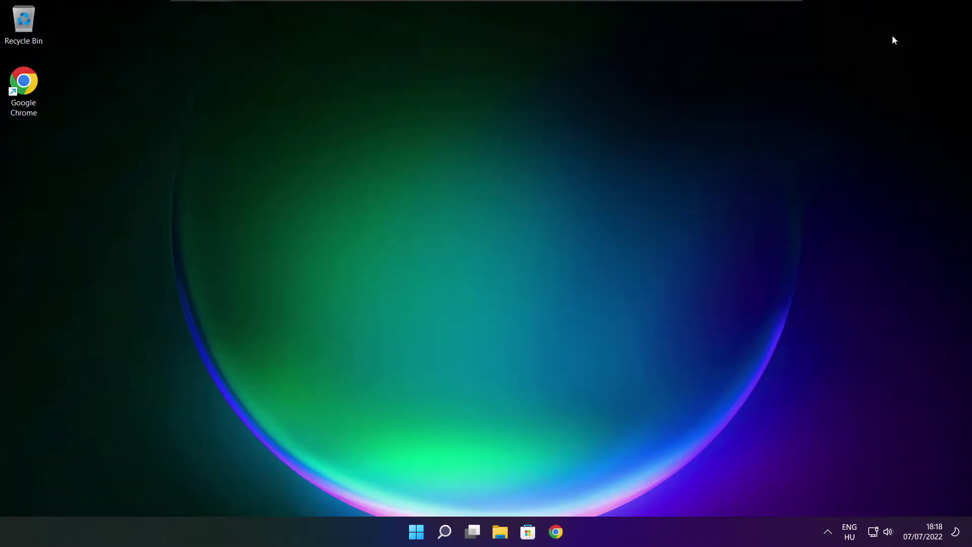
Launch Registry Editor and go to HKEY_CURRENT_USER\System\GameConfigStore
click(444, 531)
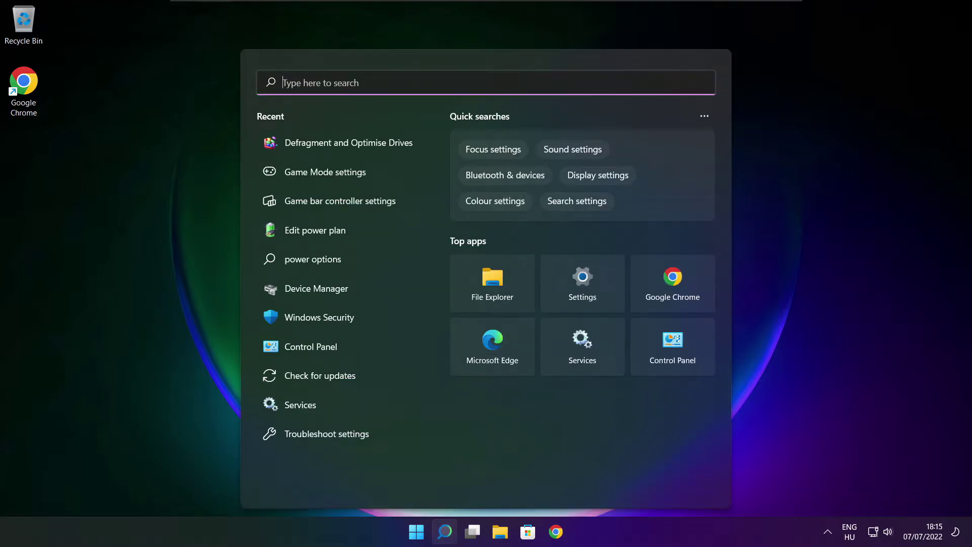
text(regedit)
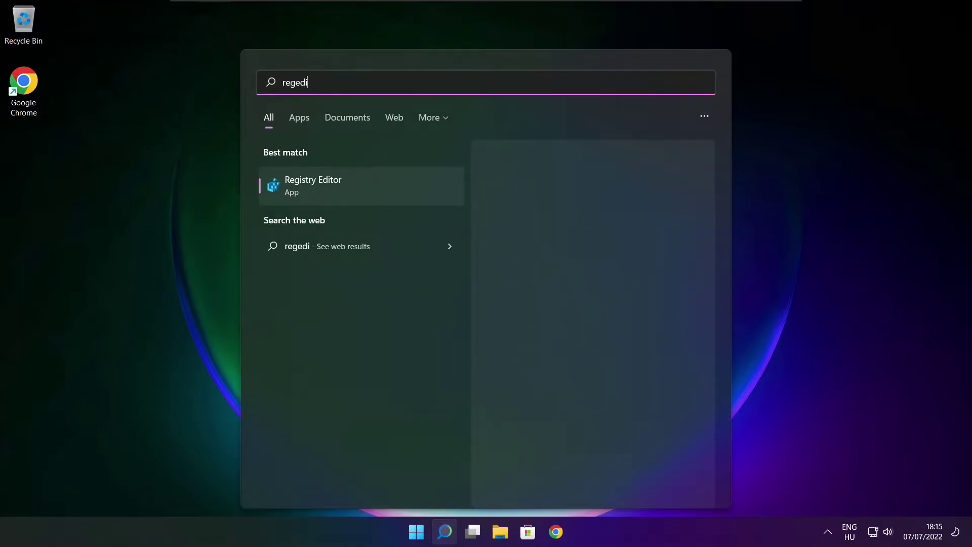
click(370, 185)
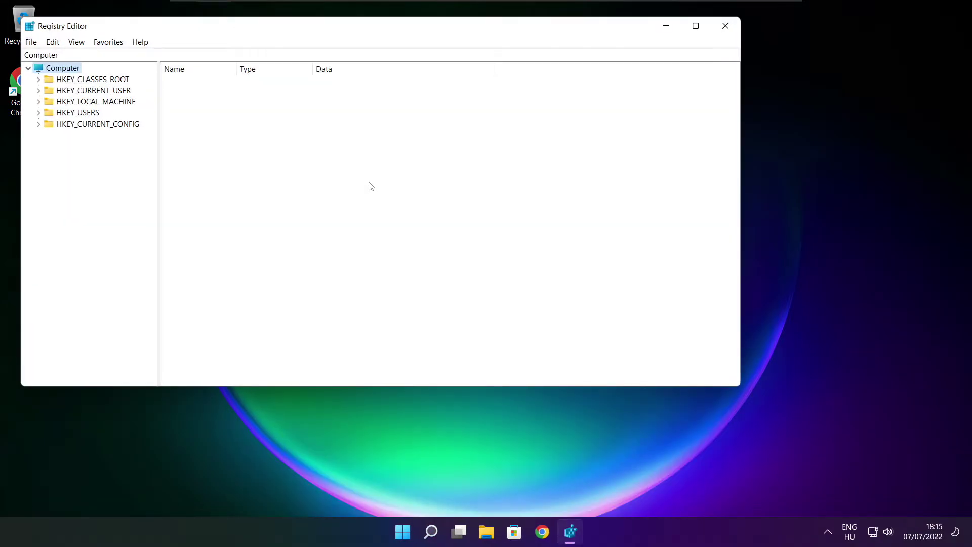
drag(291, 26, 394, 101)
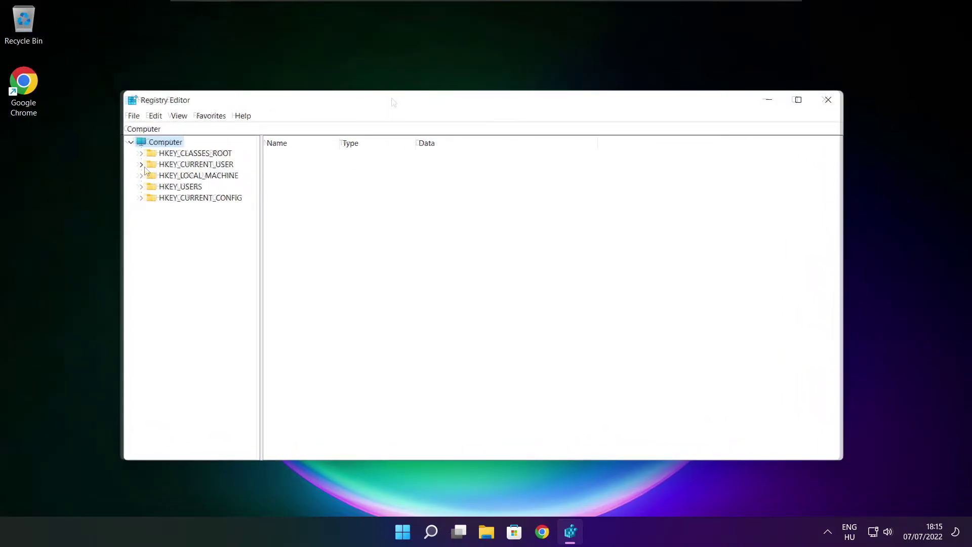
click(150, 166)
click(141, 165)
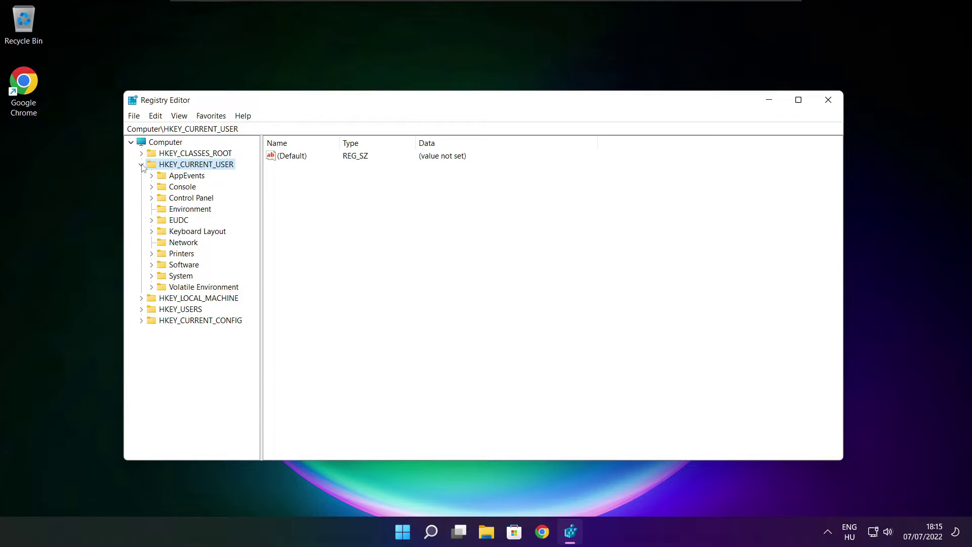
click(163, 277)
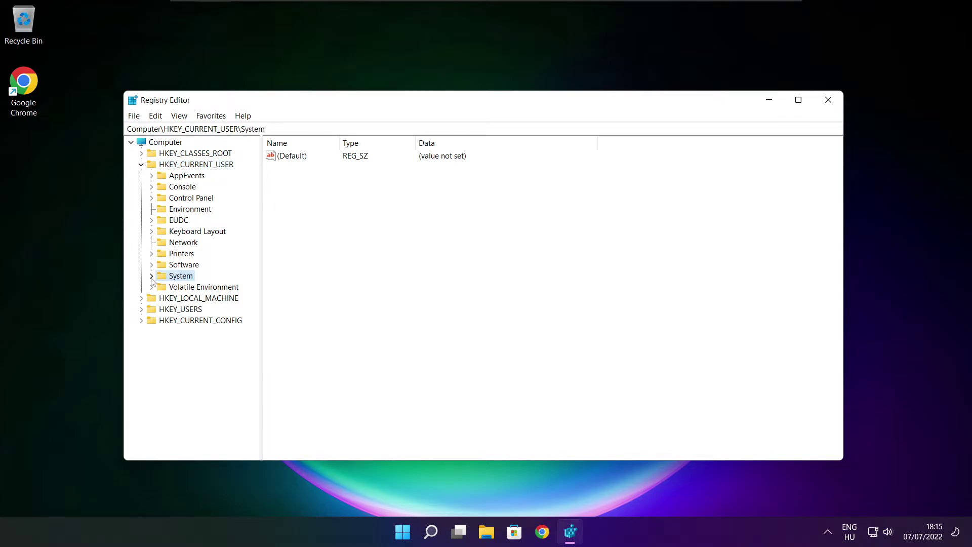
click(151, 276)
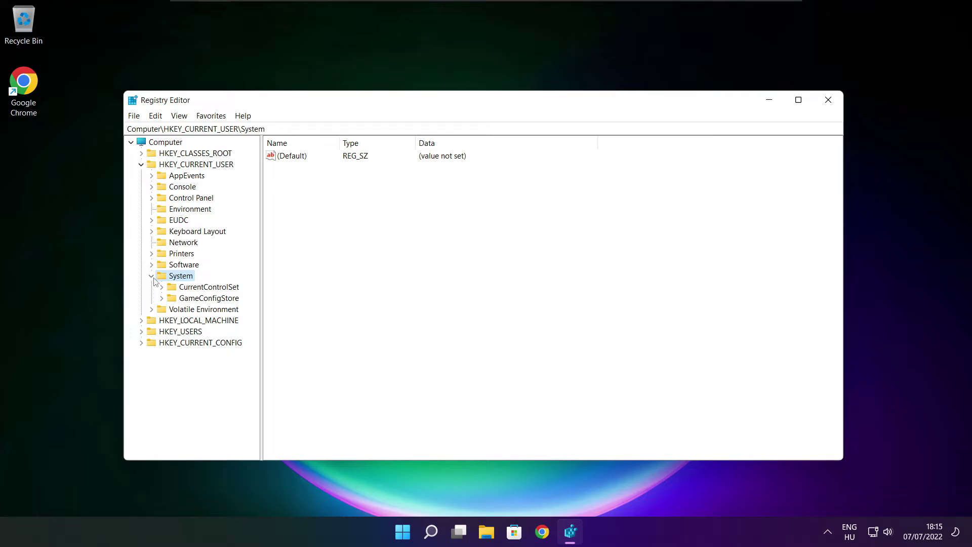
click(185, 299)
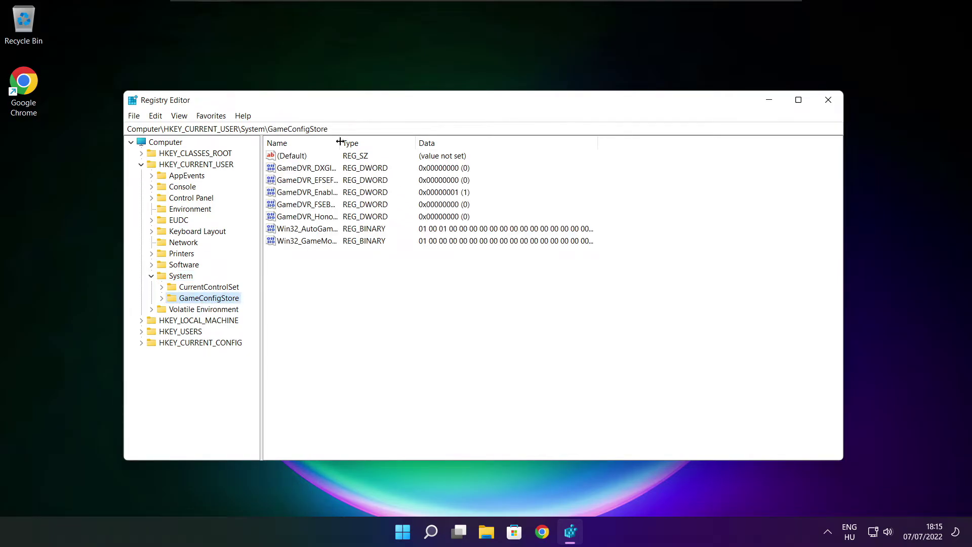
Set the GameDVR_Enabled value data to 0
drag(341, 141, 428, 139)
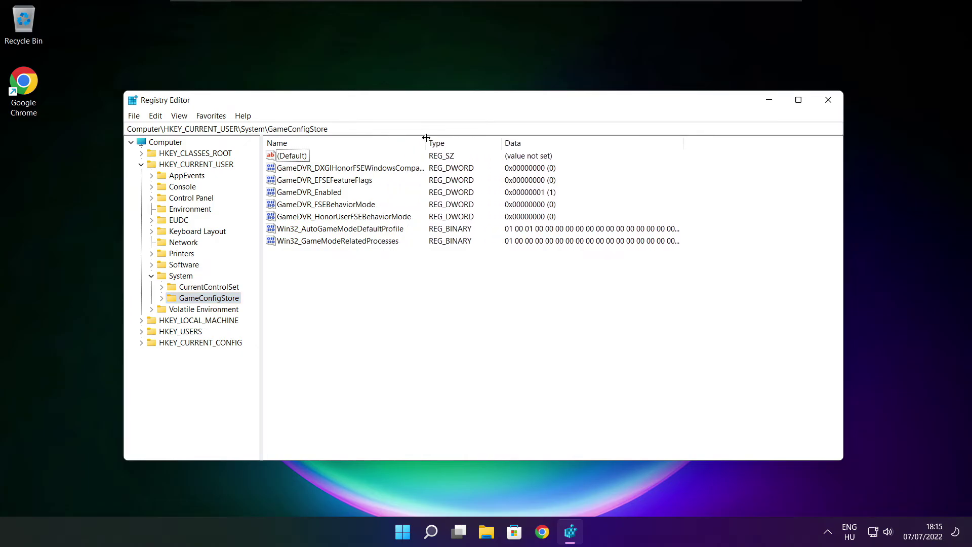
click(316, 196)
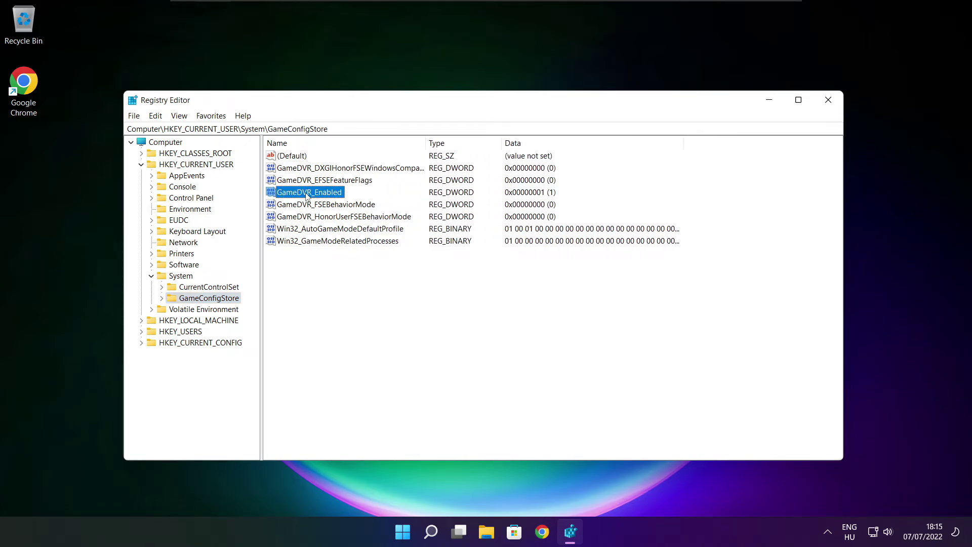
double_click(307, 197)
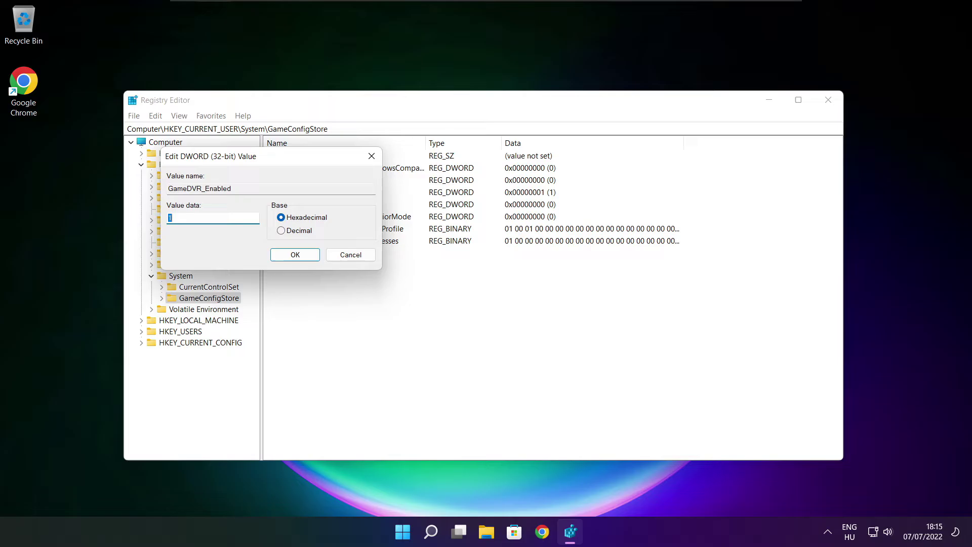
drag(287, 159, 511, 201)
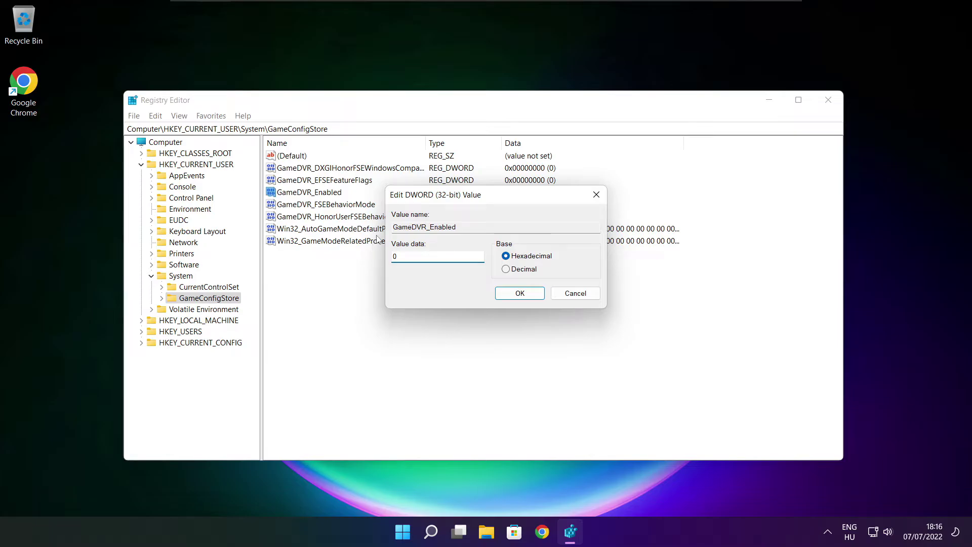
click(522, 298)
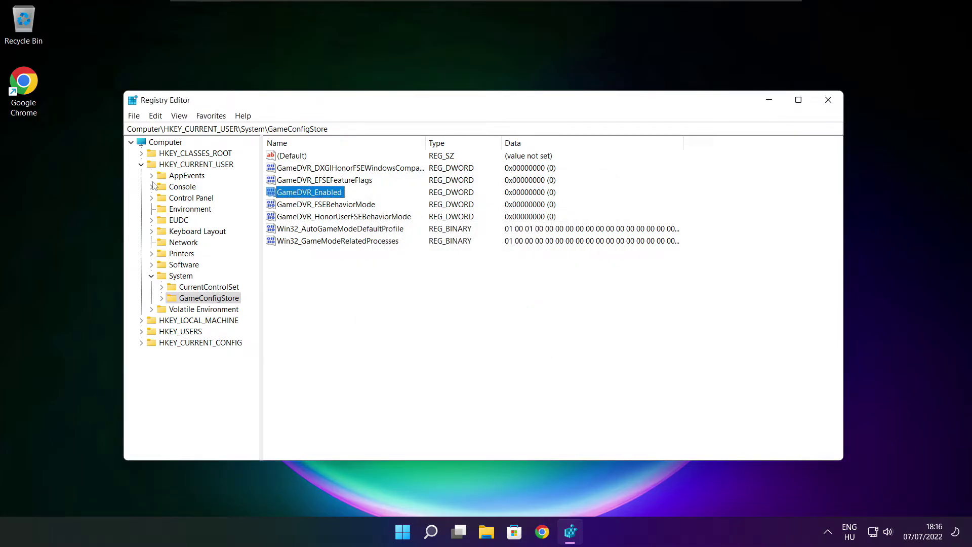
Collapse HKEY_CURRENT_USER and expand HKEY_LOCAL_MACHINE\SOFTWARE\Microsoft
click(142, 165)
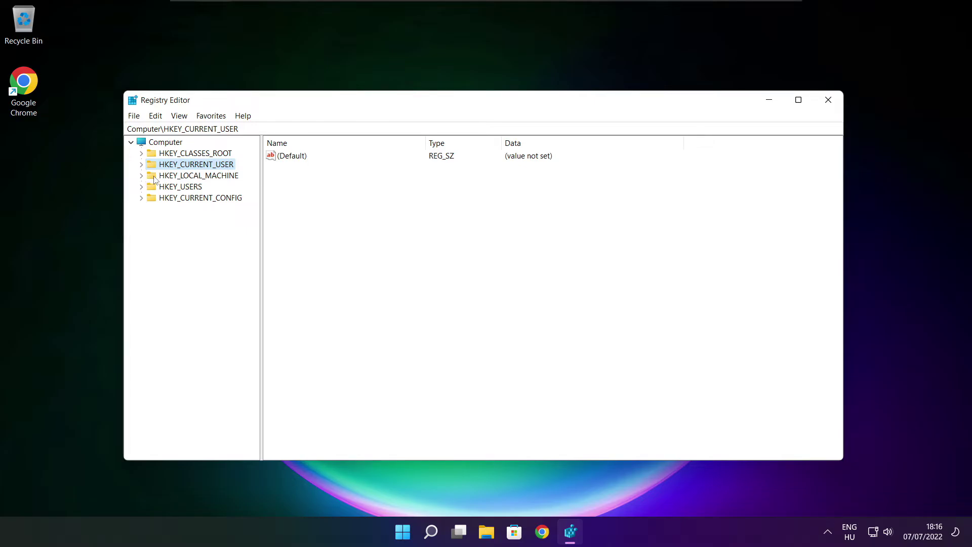
click(198, 176)
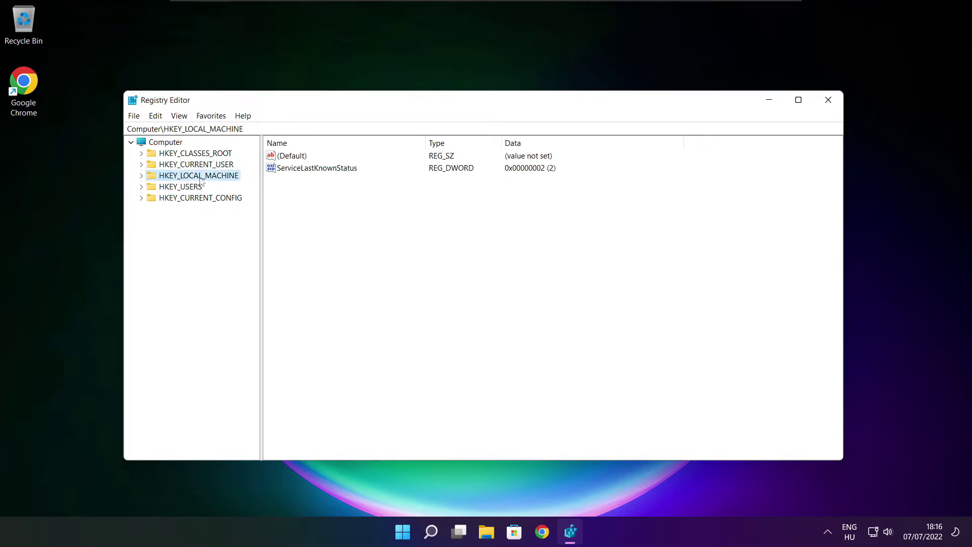
click(142, 176)
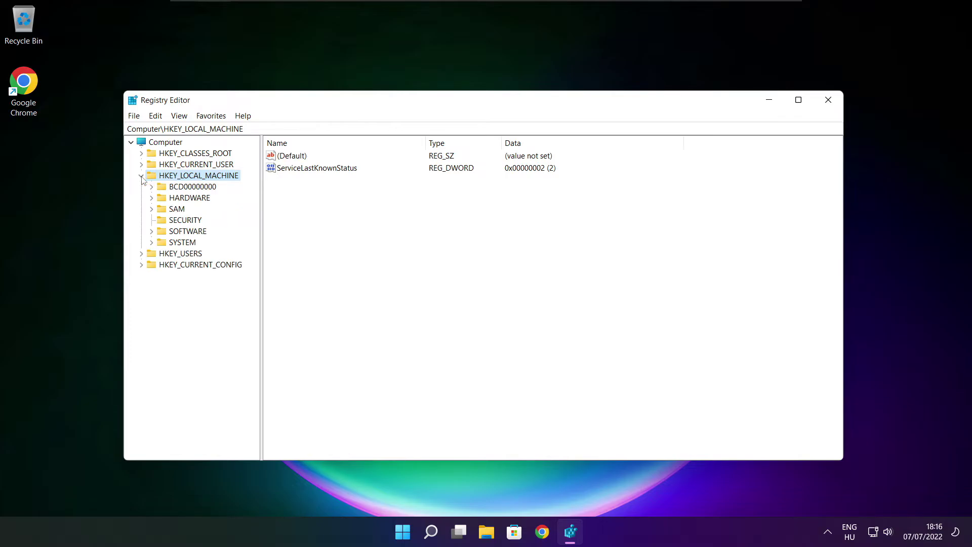
click(176, 231)
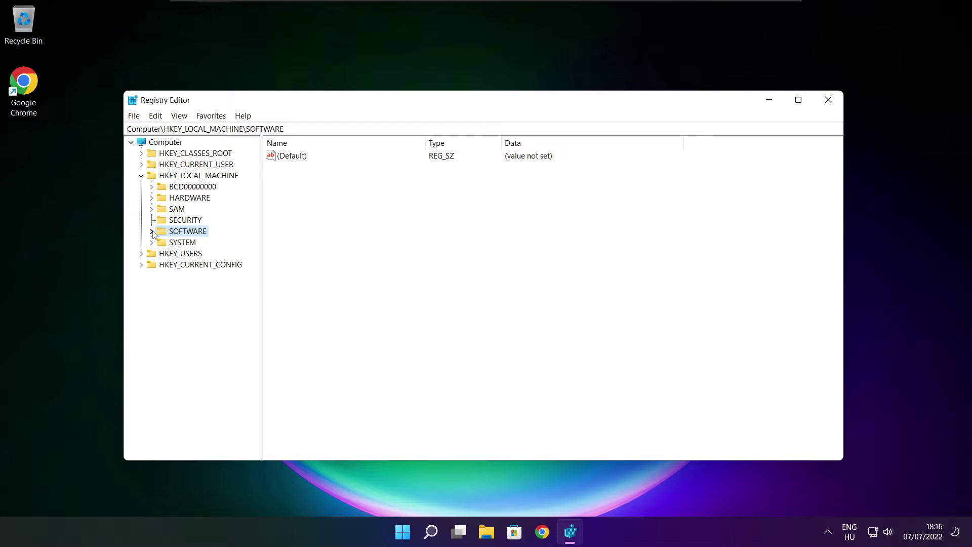
click(151, 231)
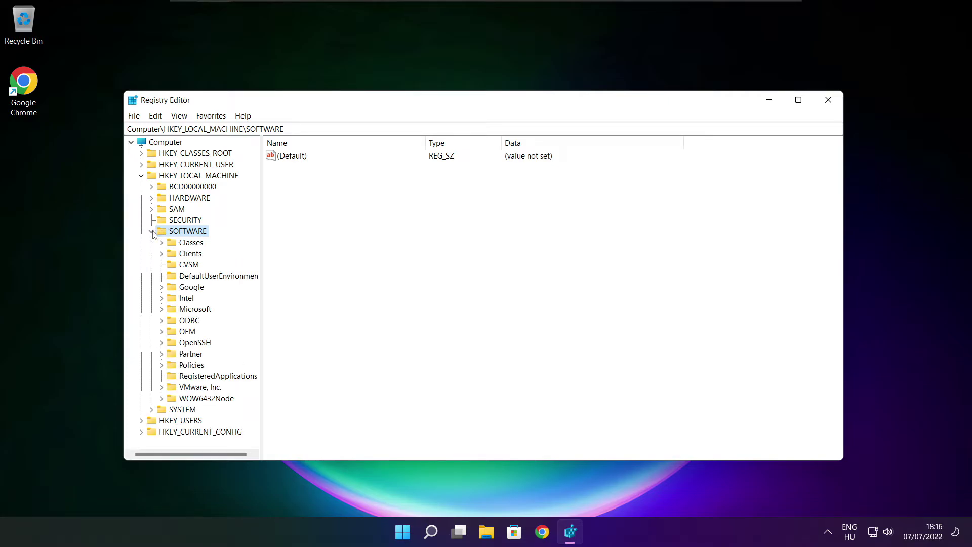
click(181, 310)
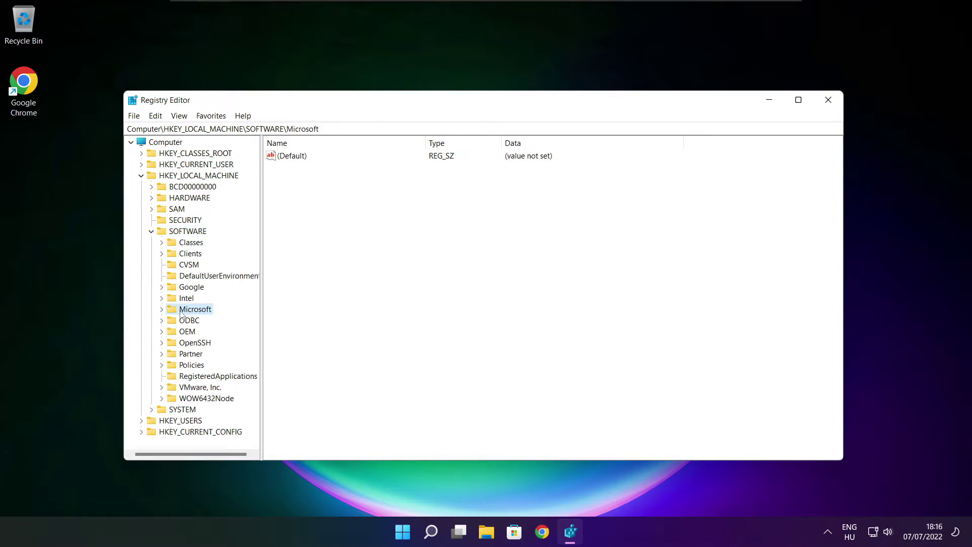
click(162, 310)
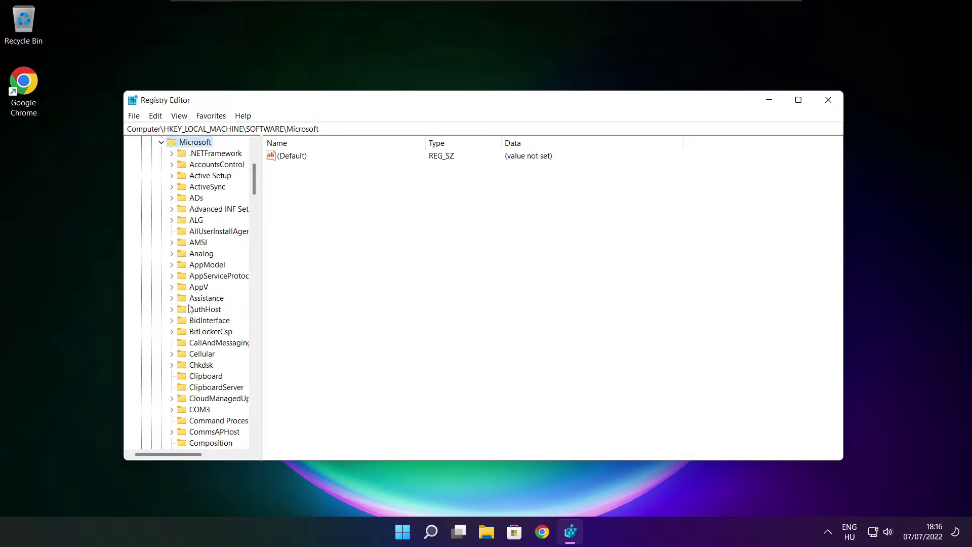
Expand the PolicyManager\default key under Microsoft
scroll(199, 303, down, 16)
scroll(199, 303, down, 20)
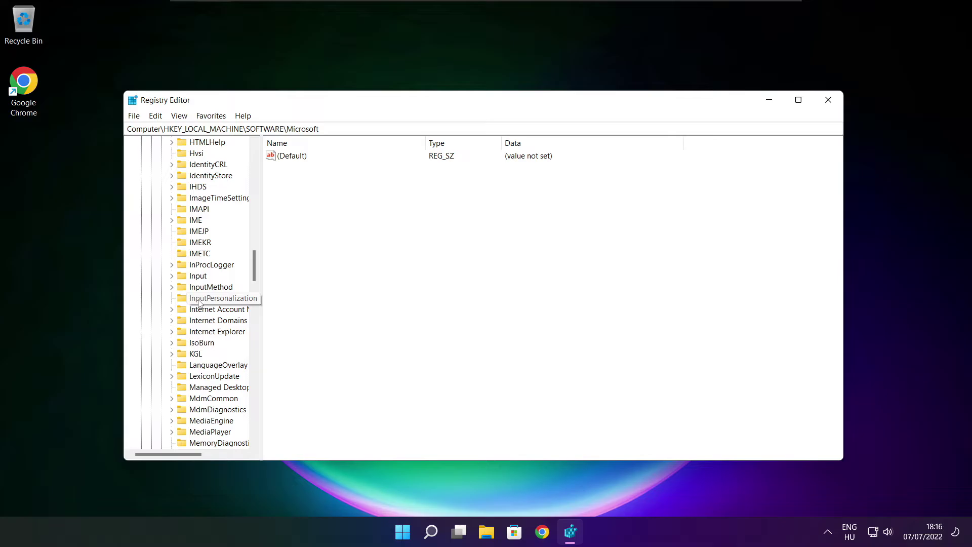
scroll(199, 303, down, 5)
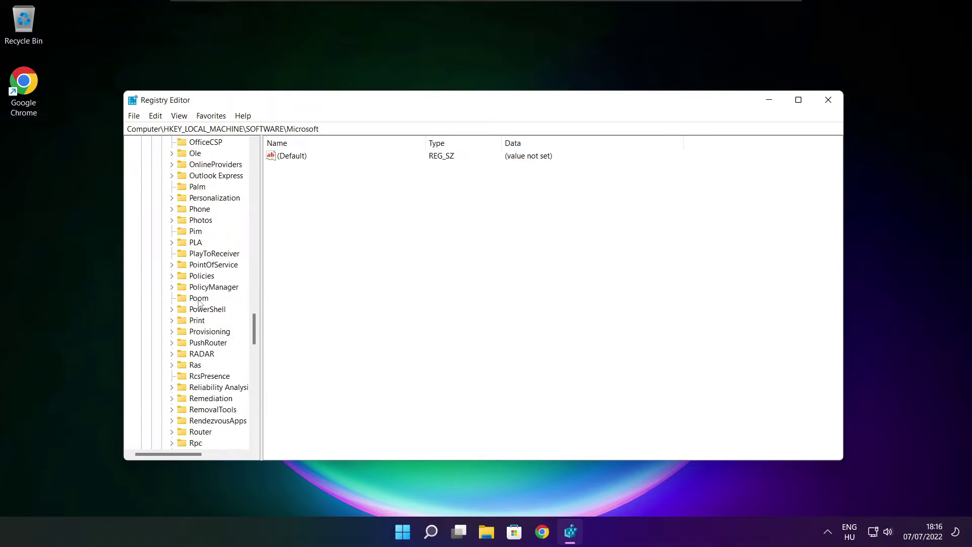
scroll(199, 302, down, 1)
scroll(202, 286, up, 1)
click(202, 287)
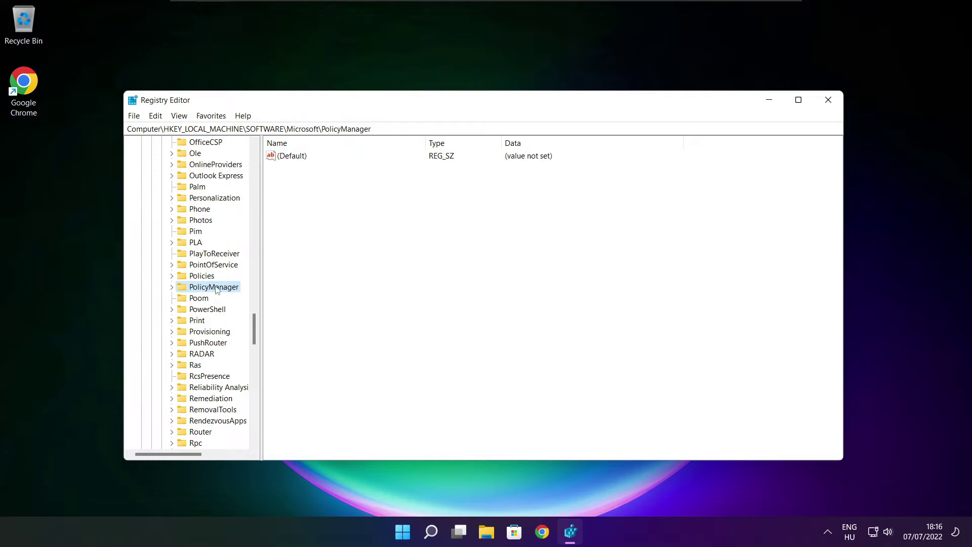
click(171, 287)
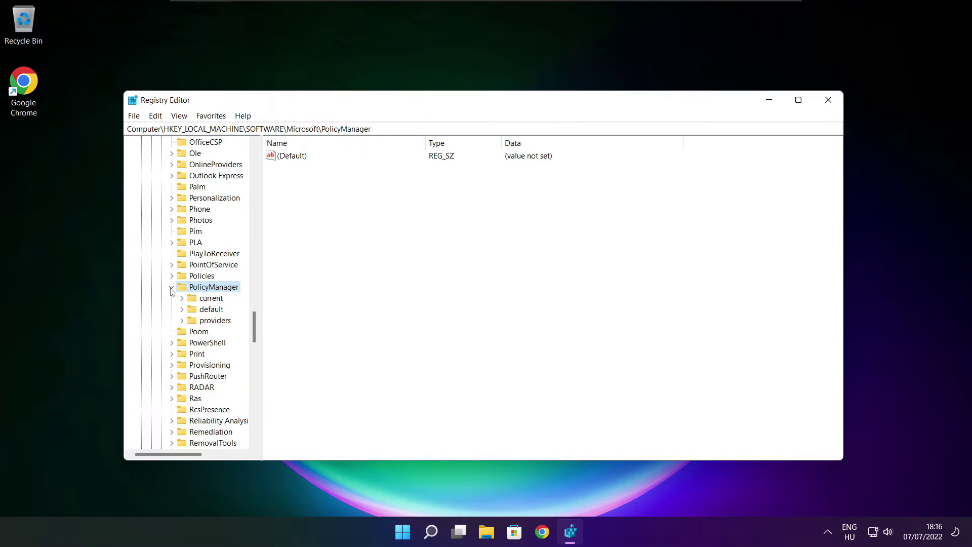
click(212, 310)
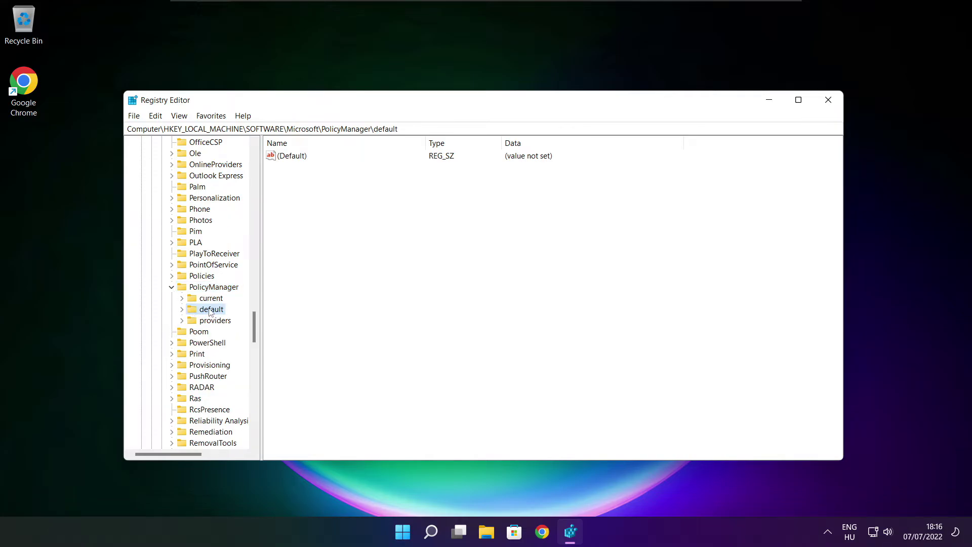
click(182, 310)
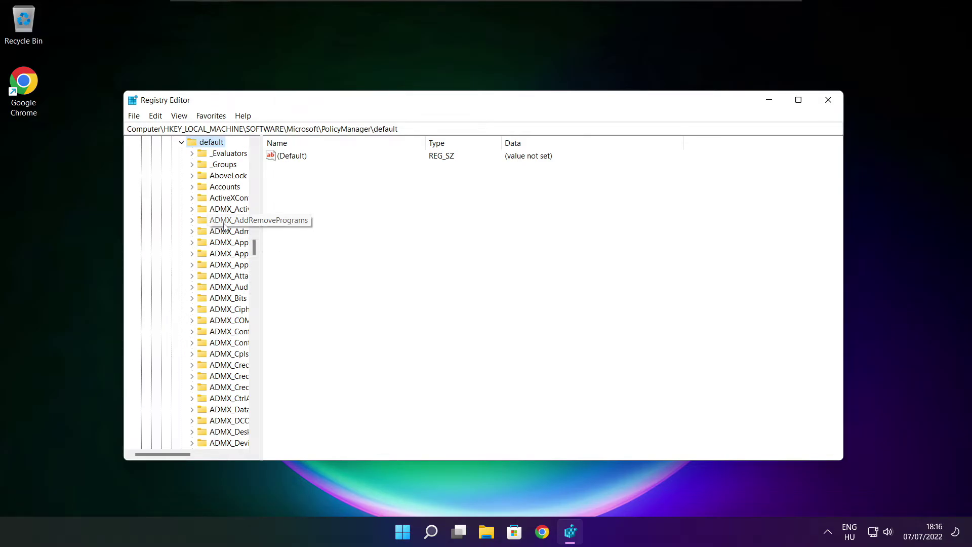
Expand ApplicationManagement and select the AllowGameDVR key to show its values
scroll(225, 225, down, 20)
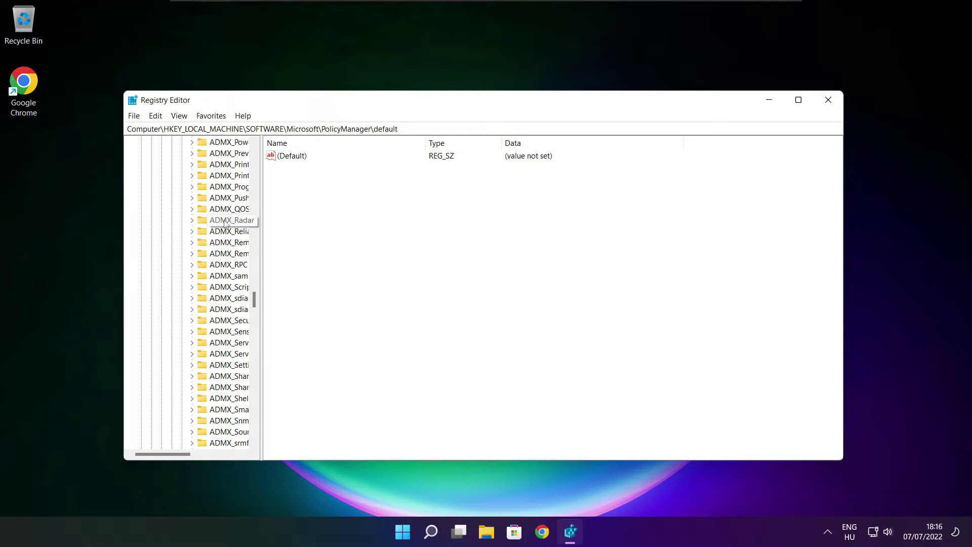
scroll(226, 226, down, 15)
drag(261, 221, 321, 220)
scroll(275, 221, up, 1)
click(221, 210)
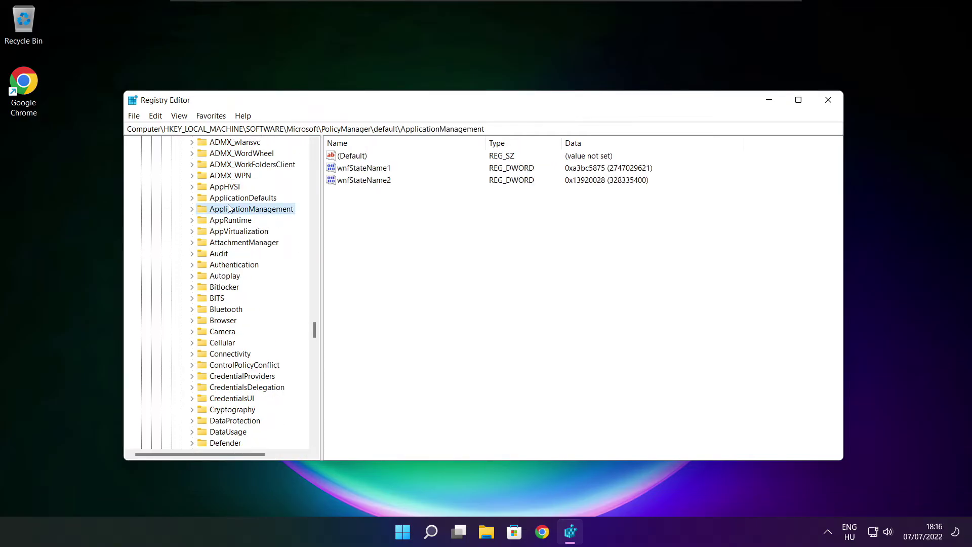
click(192, 209)
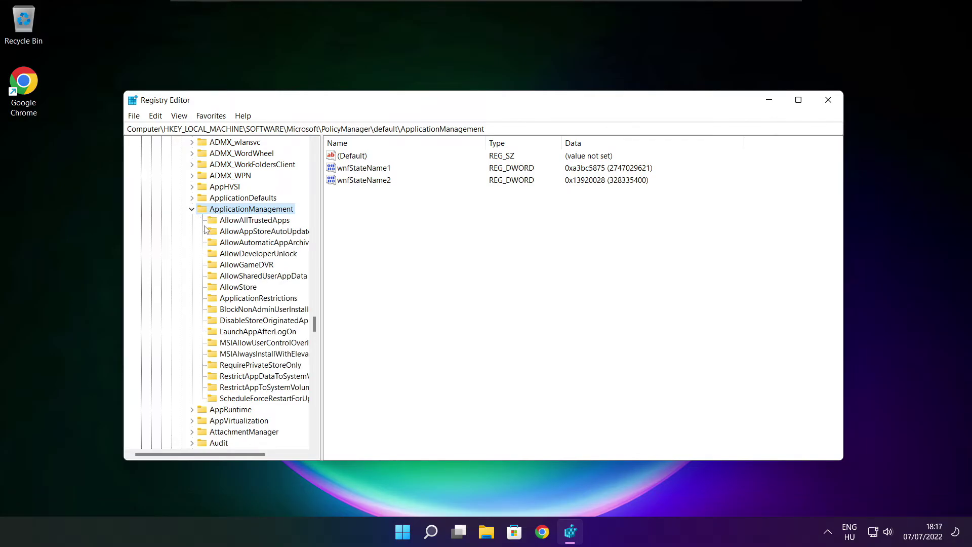
drag(322, 255, 332, 254)
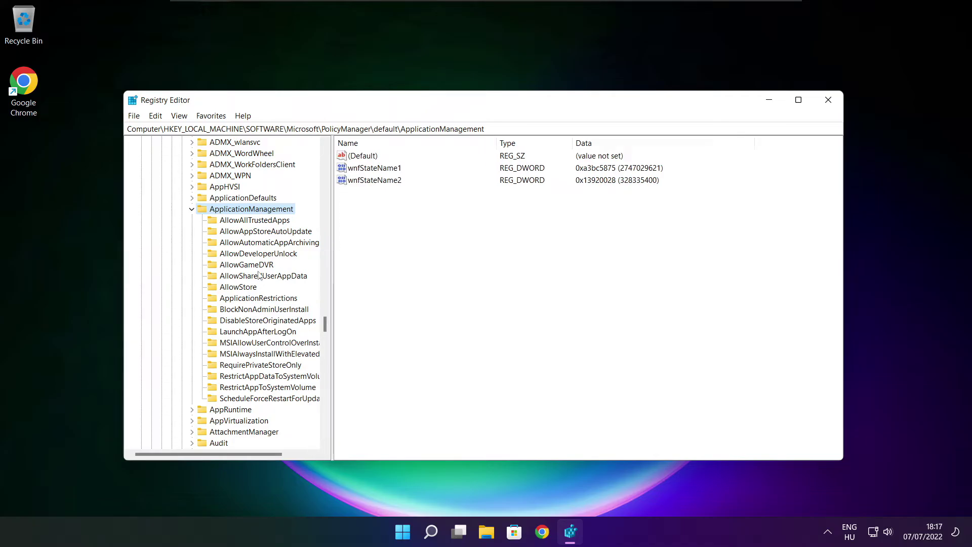
click(246, 265)
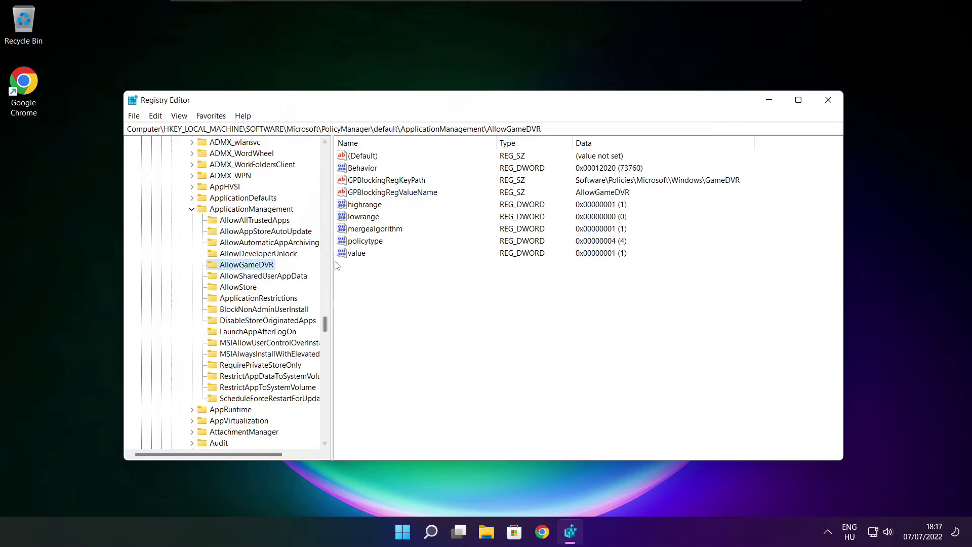
Change AllowGameDVR's 'value' entry from 1 to 0 and close Registry Editor
click(354, 255)
double_click(362, 254)
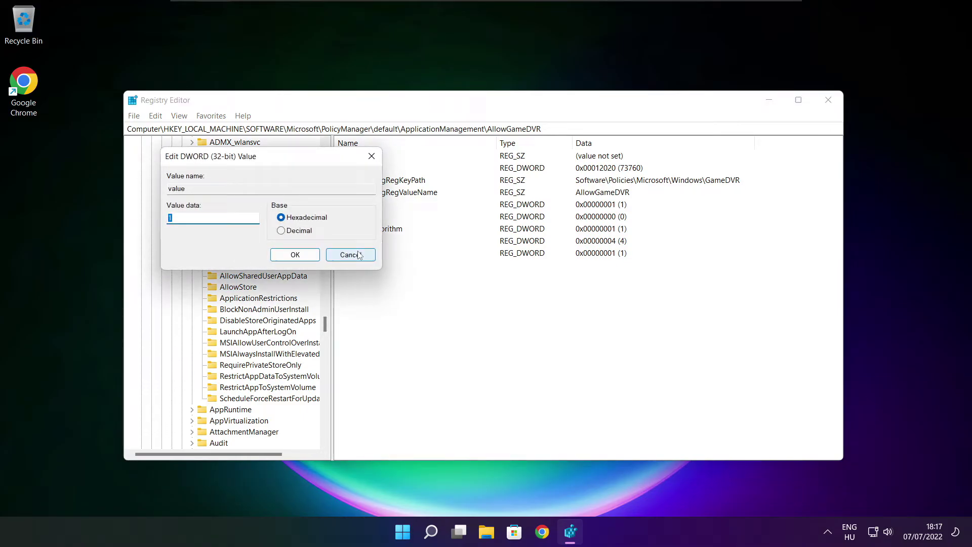
drag(394, 194, 492, 202)
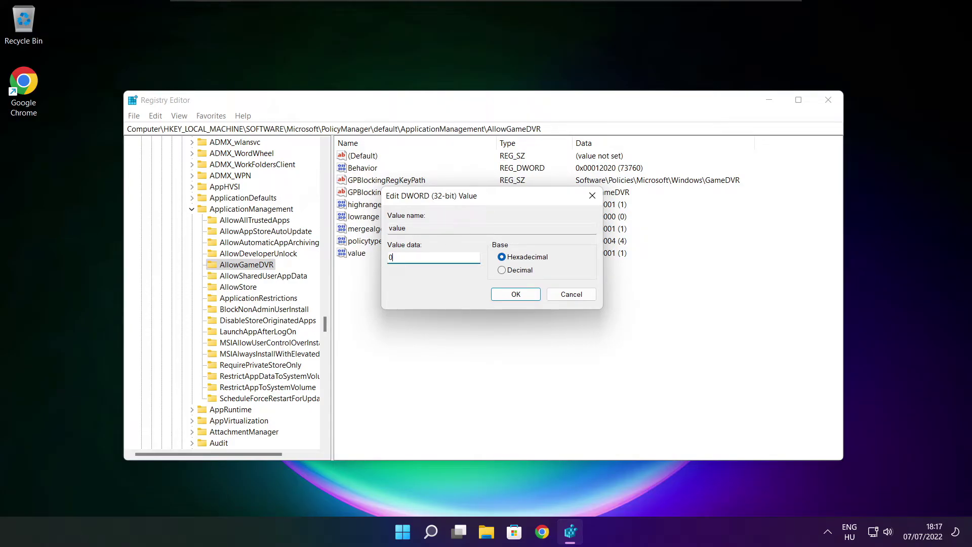
click(516, 294)
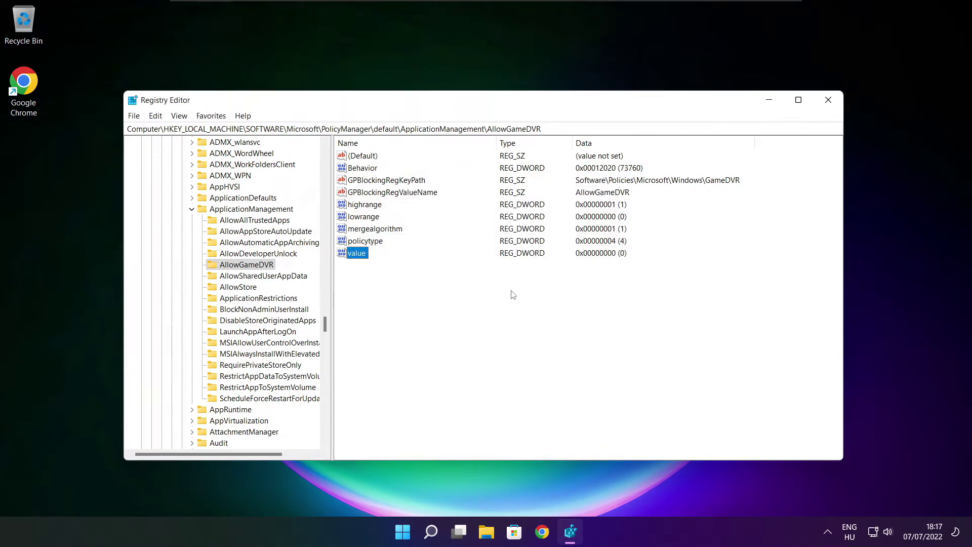
click(829, 104)
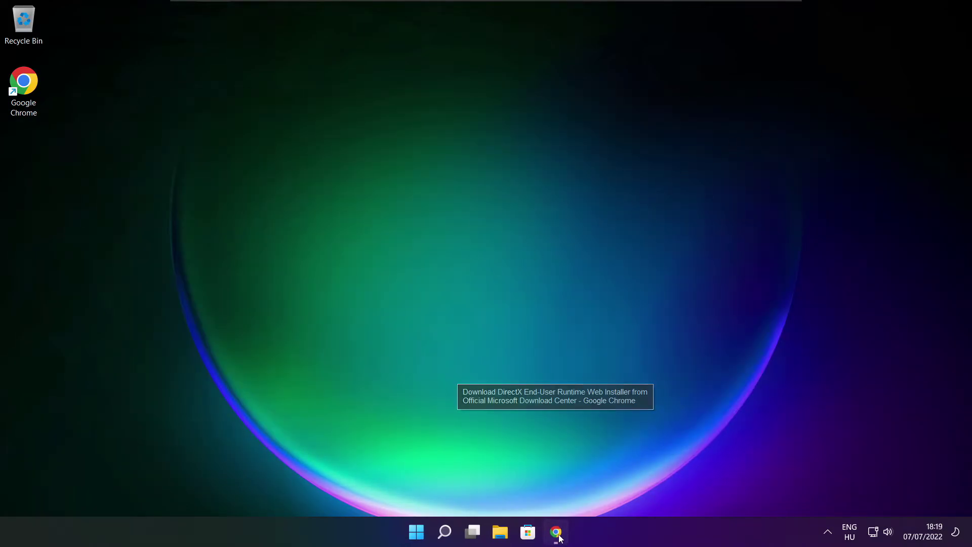
Download dxwebsetup.exe from the DirectX End-User Runtime page in Chrome
click(556, 534)
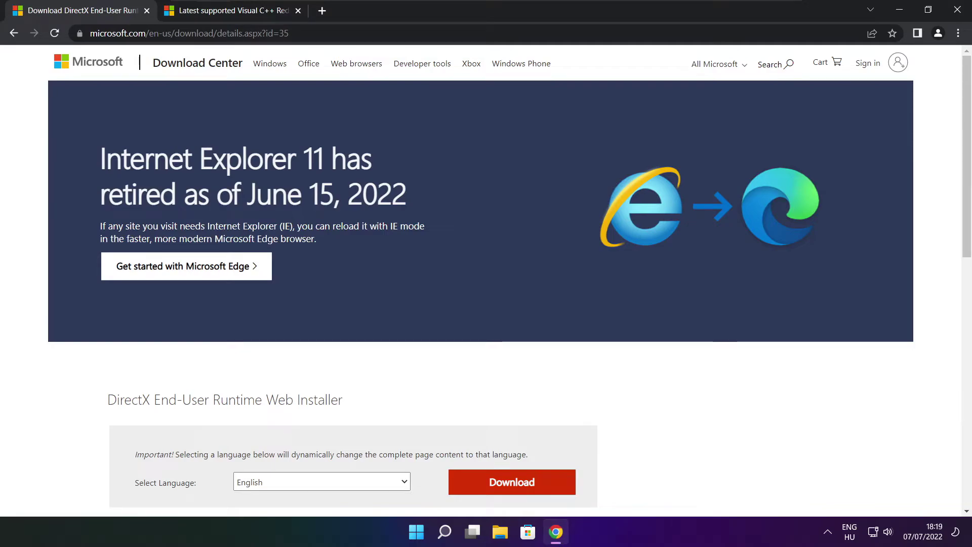
key(ctrl+l)
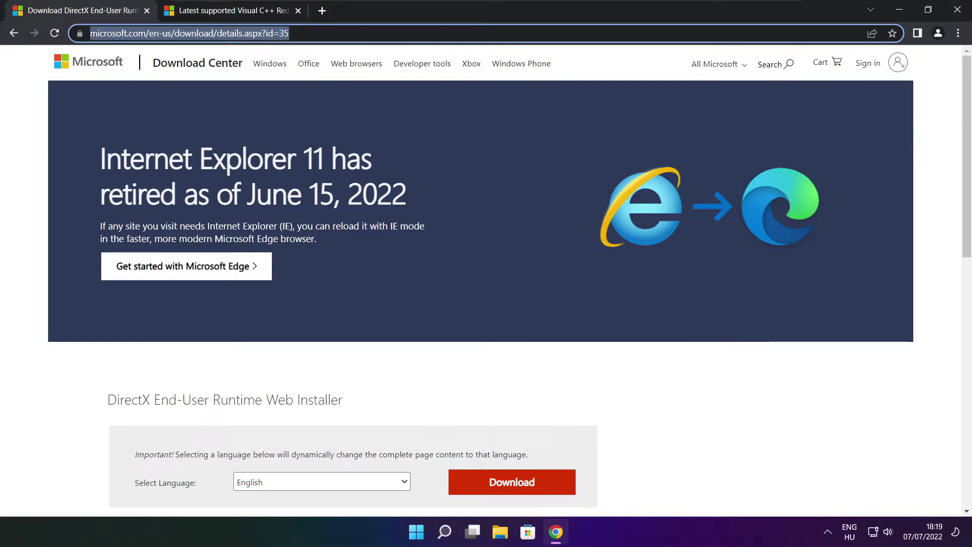
key(End)
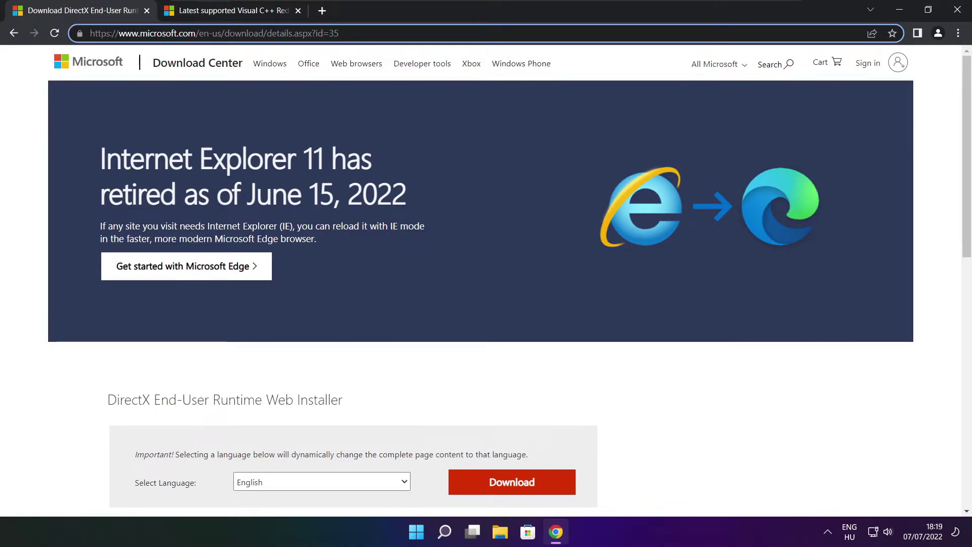
click(350, 365)
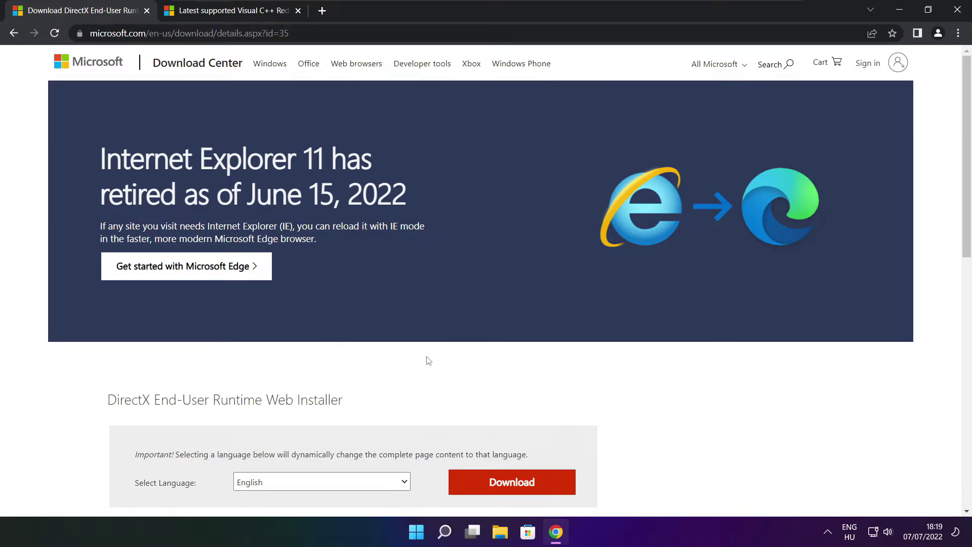
scroll(385, 222, down, 4)
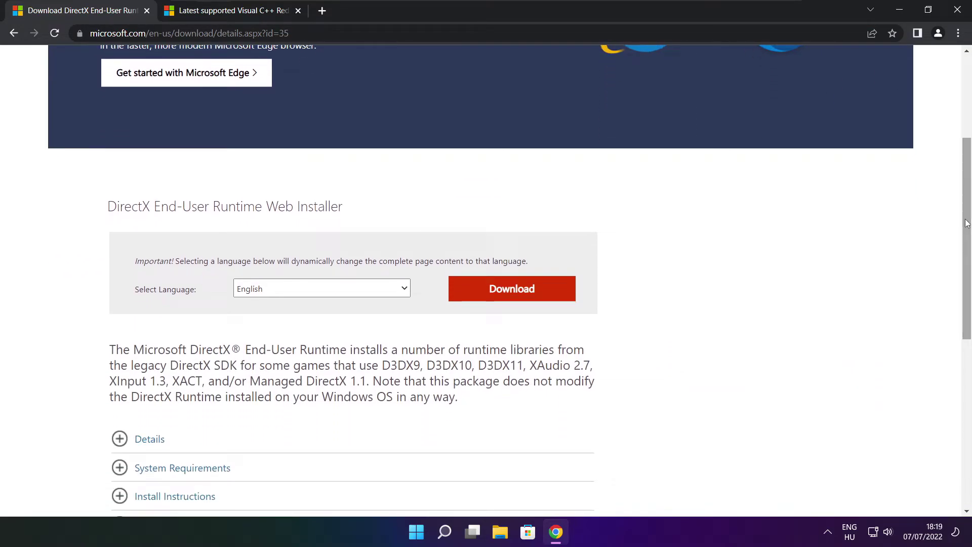
drag(360, 211, 414, 215)
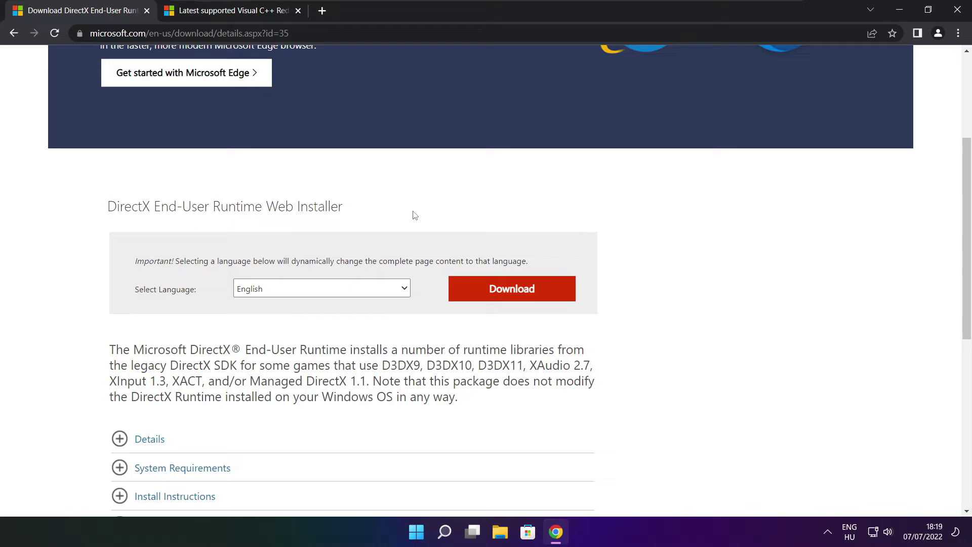
click(516, 293)
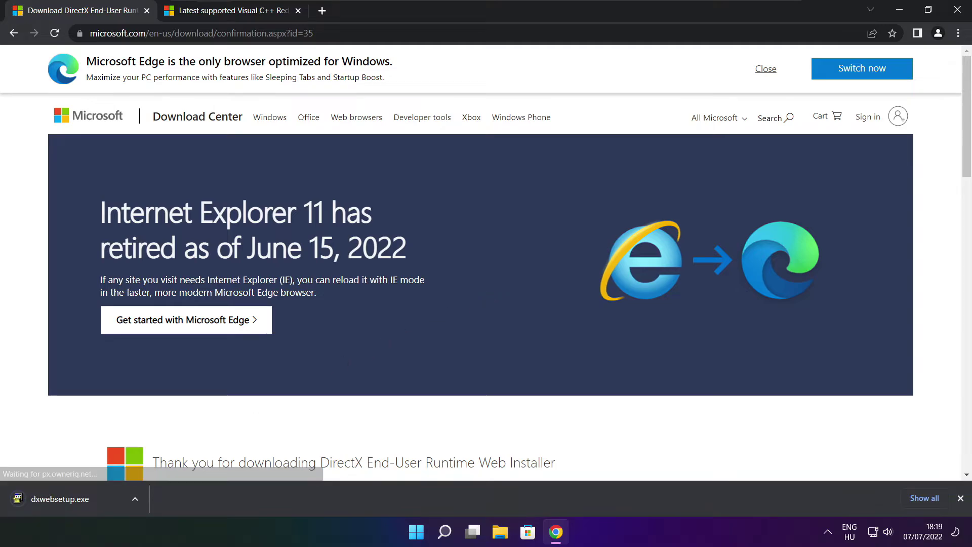
Run dxwebsetup.exe, accept the licence, skip the Bing Bar offer, and finish the installation
click(91, 499)
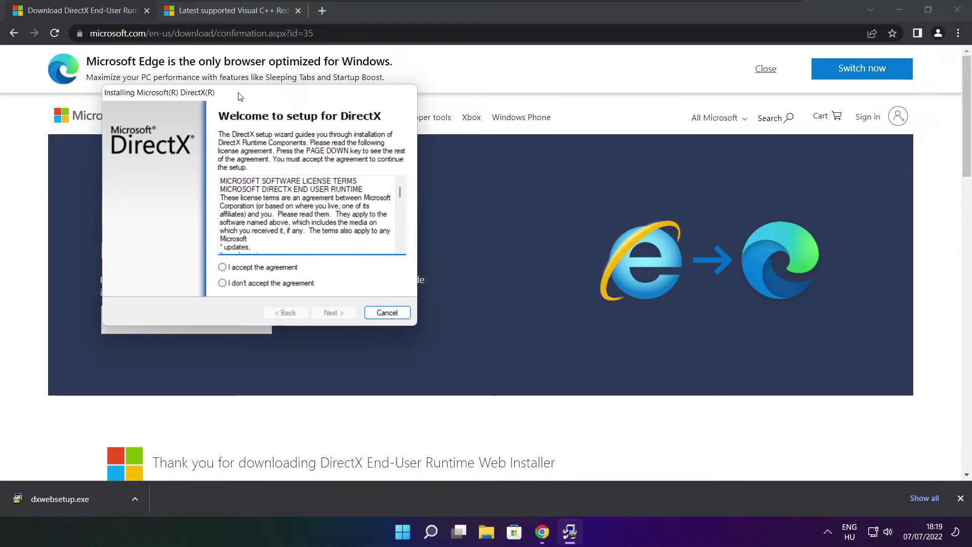
drag(239, 96, 464, 147)
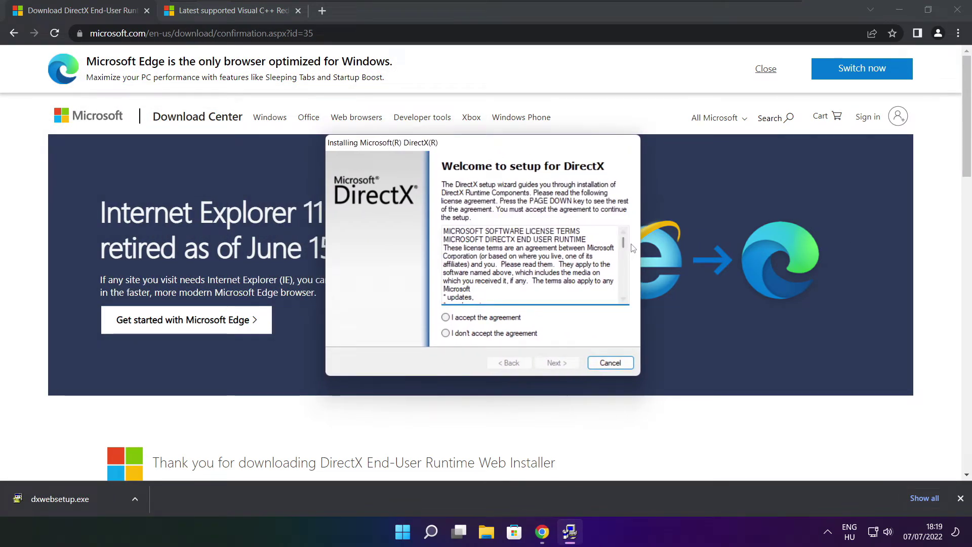
drag(623, 242, 622, 293)
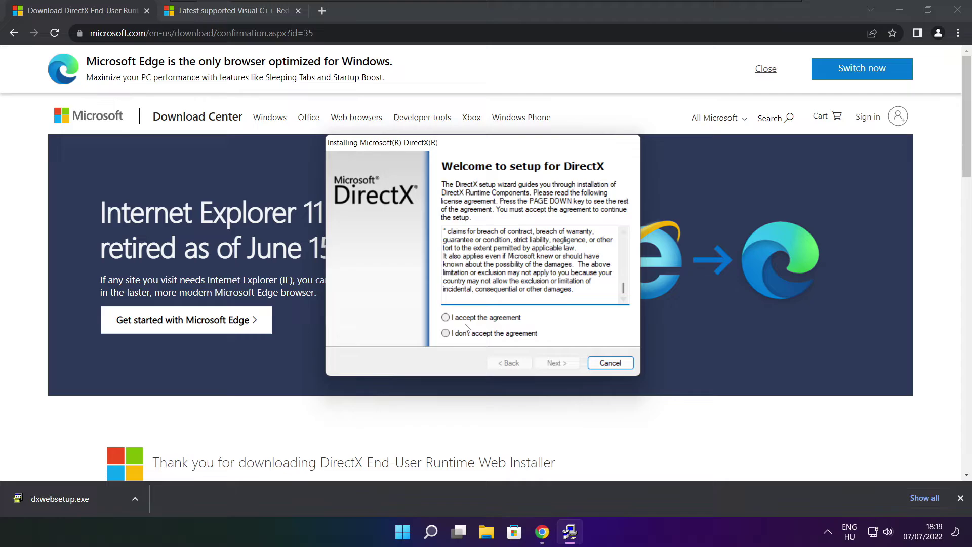
click(452, 319)
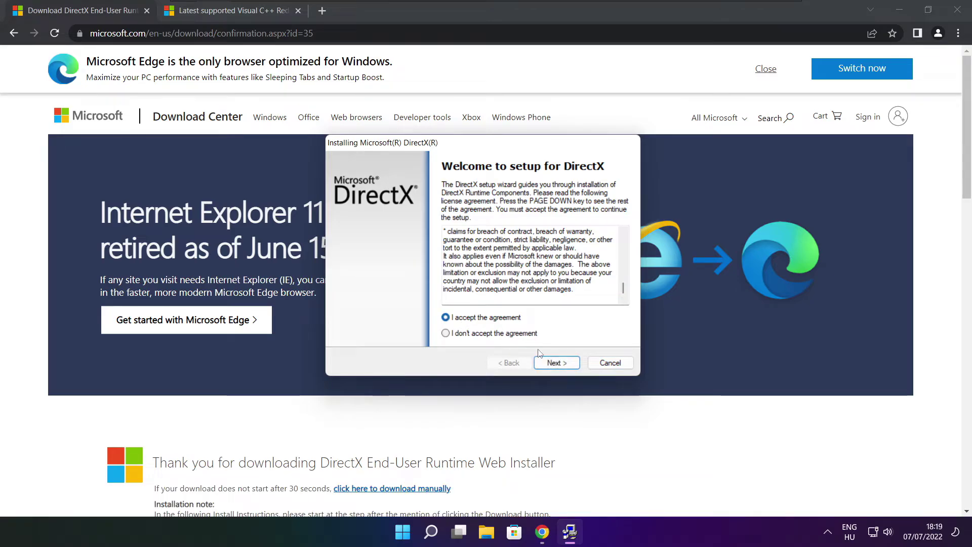
click(561, 364)
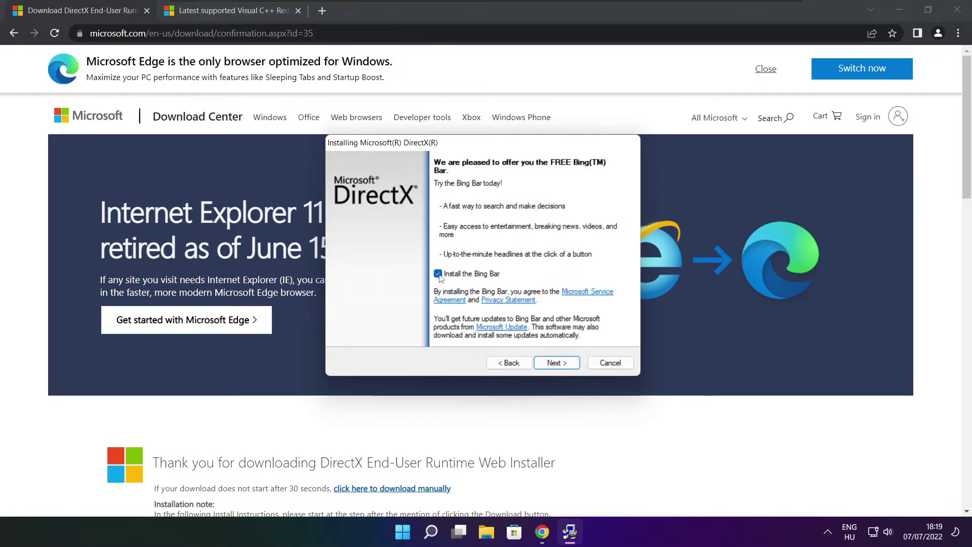
click(566, 361)
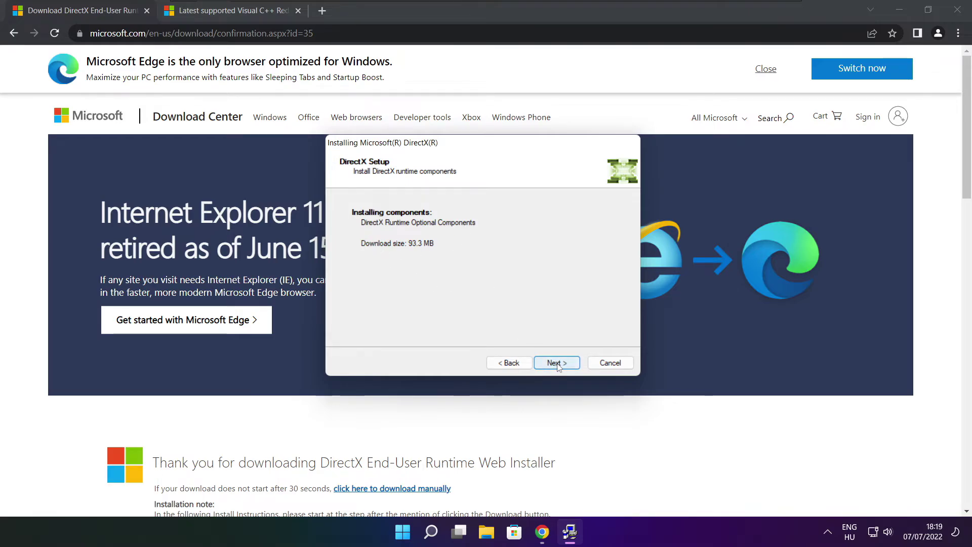
click(557, 364)
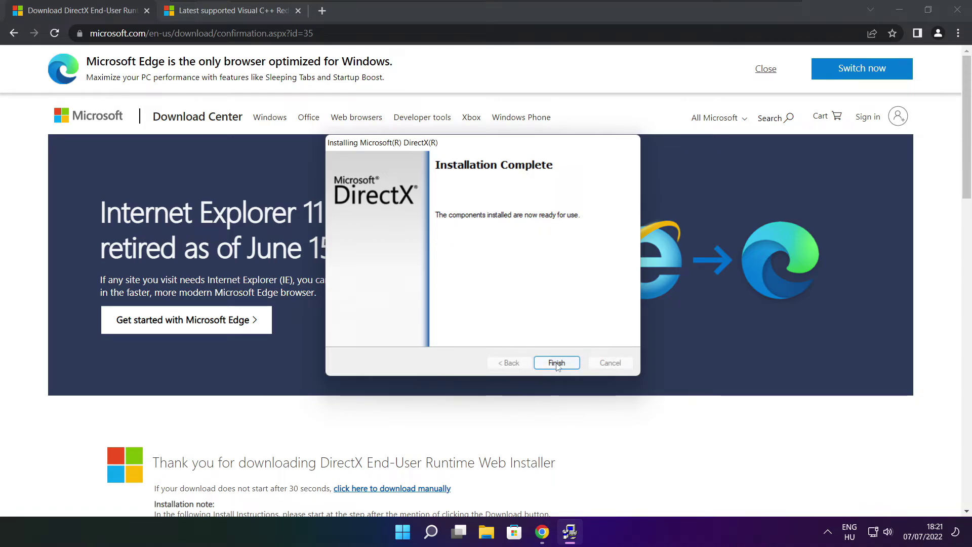
click(559, 363)
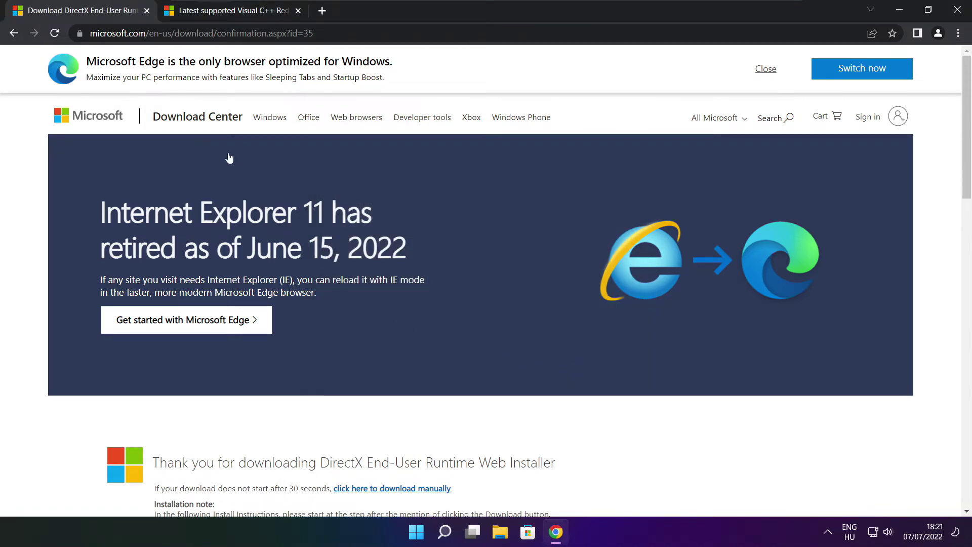
Close the DirectX tab and scroll to the Visual Studio 2015–2022 download table
click(146, 10)
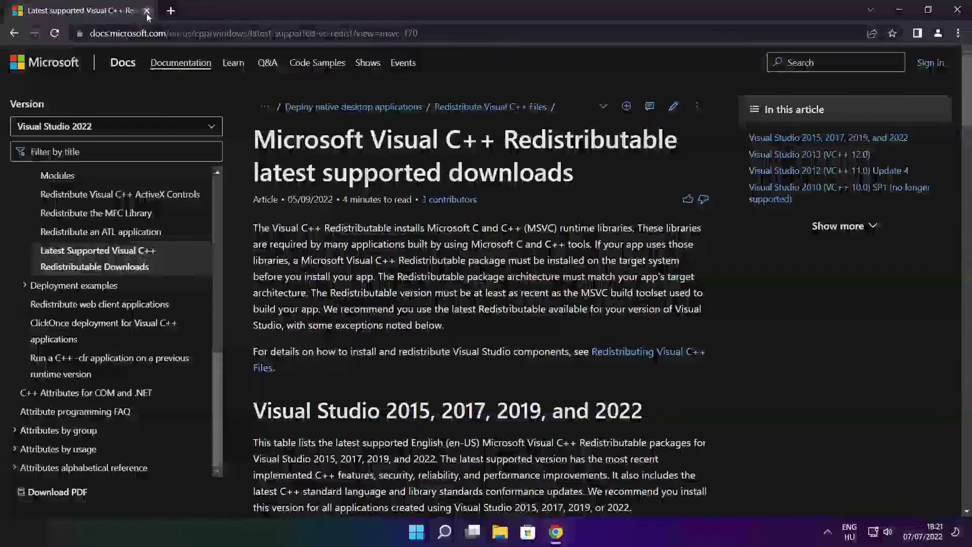
click(446, 33)
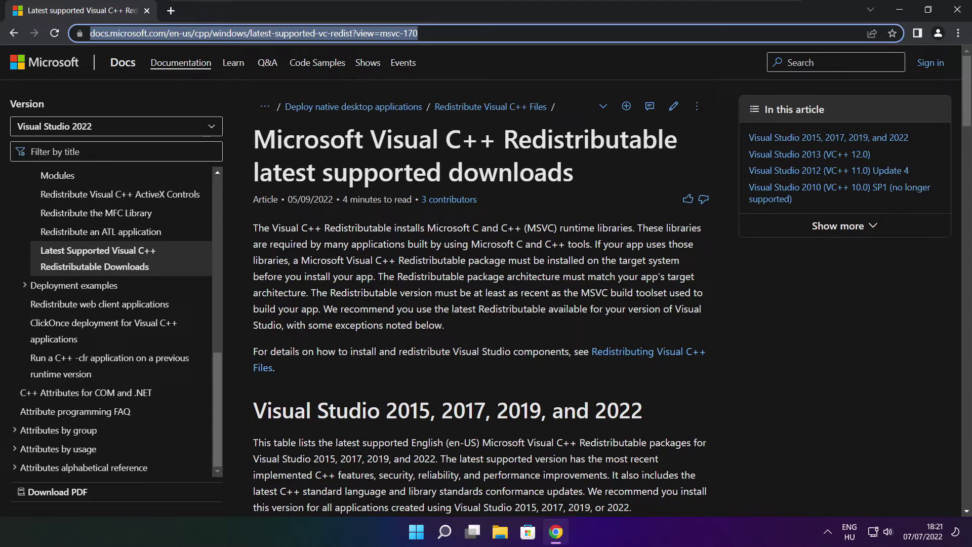
click(481, 62)
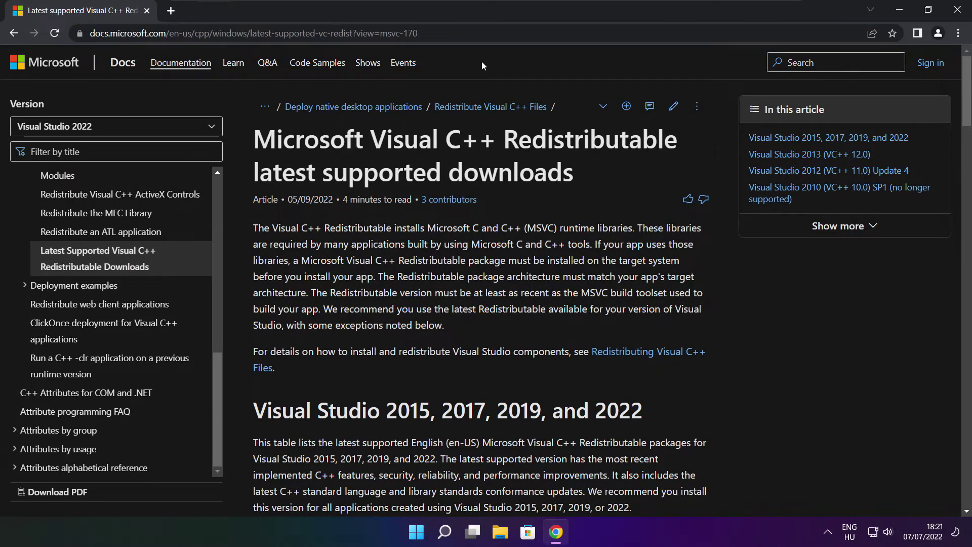
scroll(962, 141, down, 6)
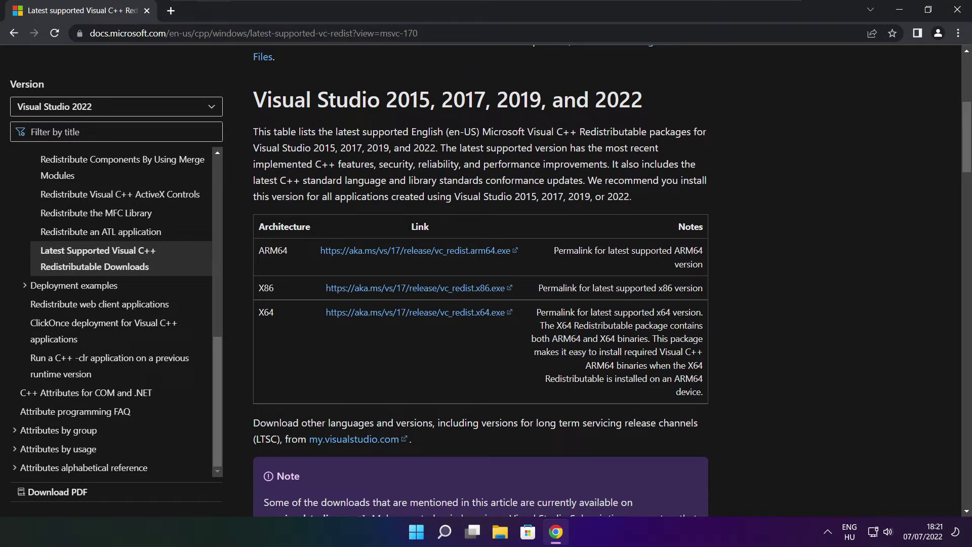
drag(257, 244, 653, 349)
click(653, 348)
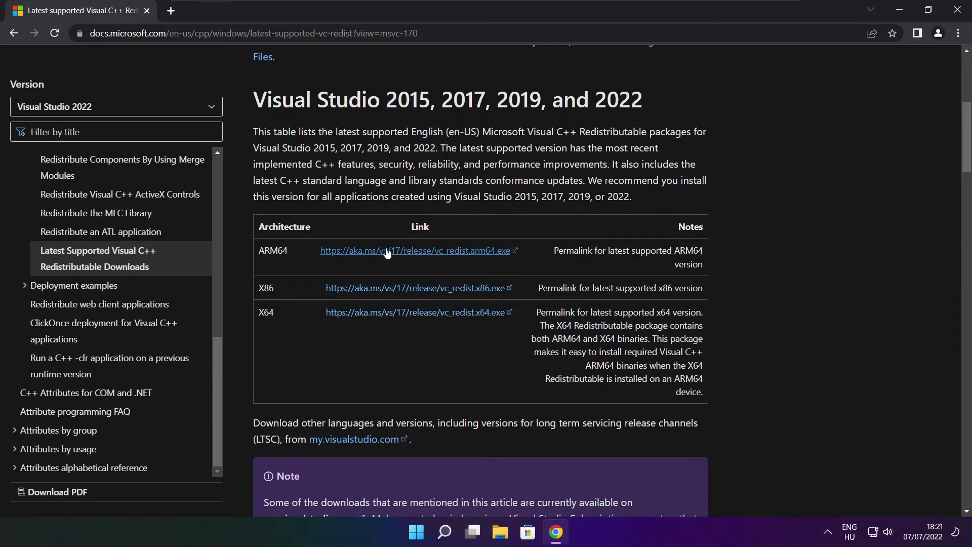
Download the ARM64, x86 and x64 redistributables and launch the ARM64 installer
click(403, 252)
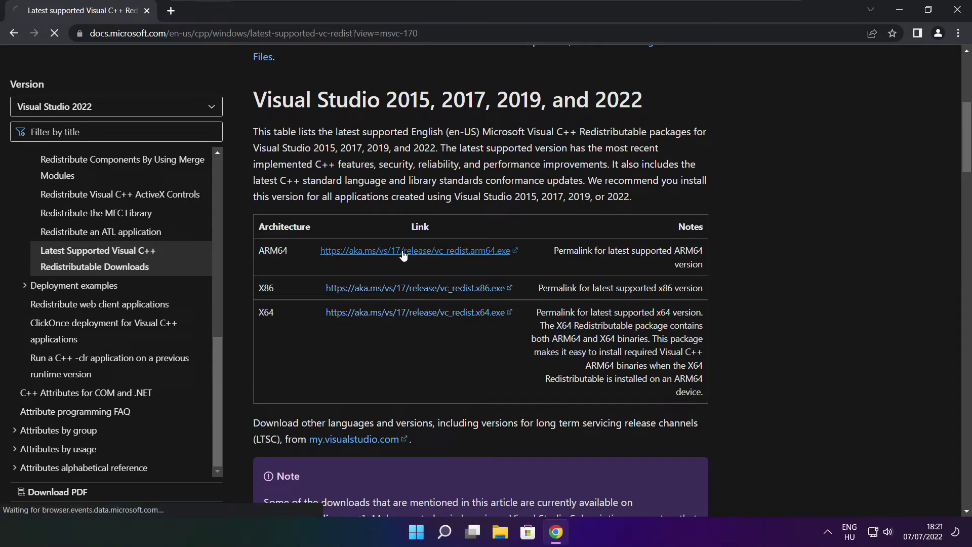
click(402, 290)
click(400, 313)
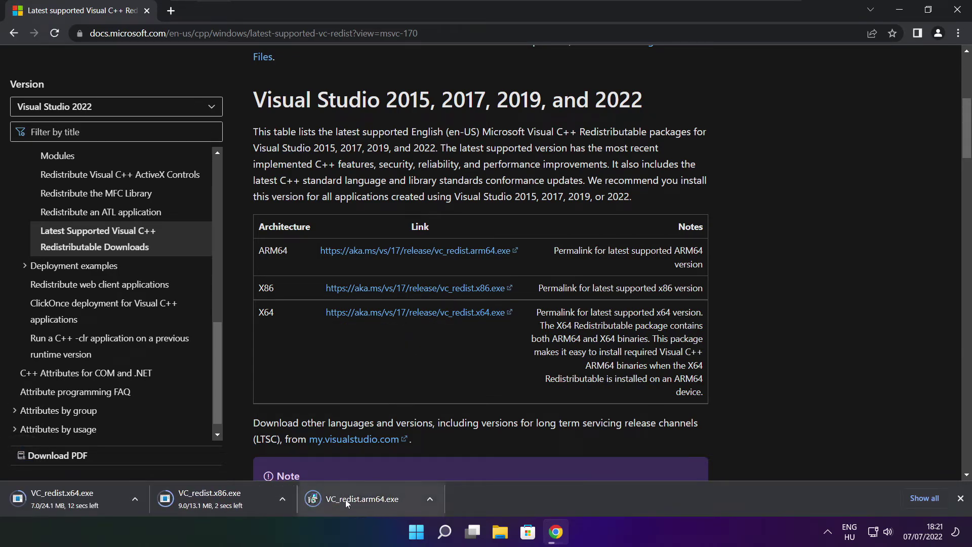
click(370, 501)
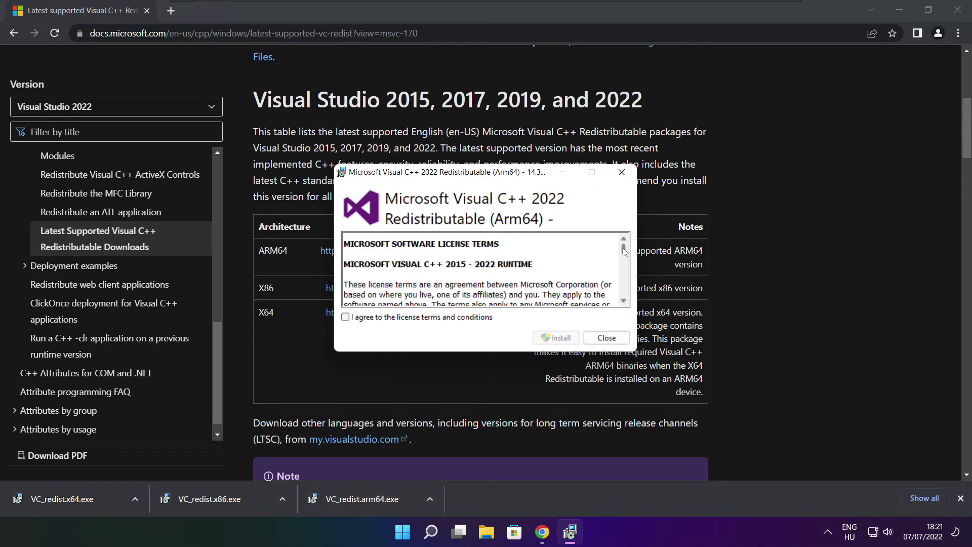
Attempt the ARM64 redistributable install and dismiss it after it fails
drag(624, 252, 624, 298)
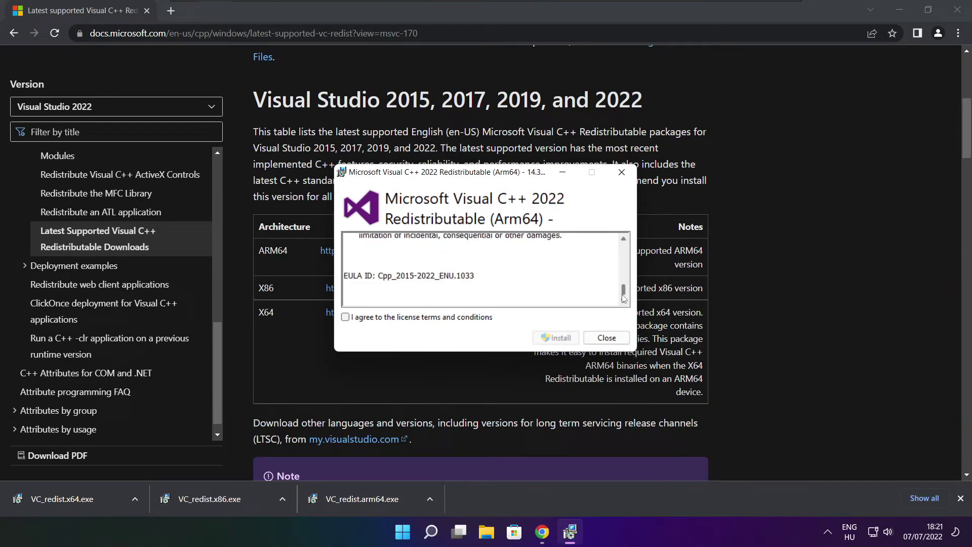
click(345, 318)
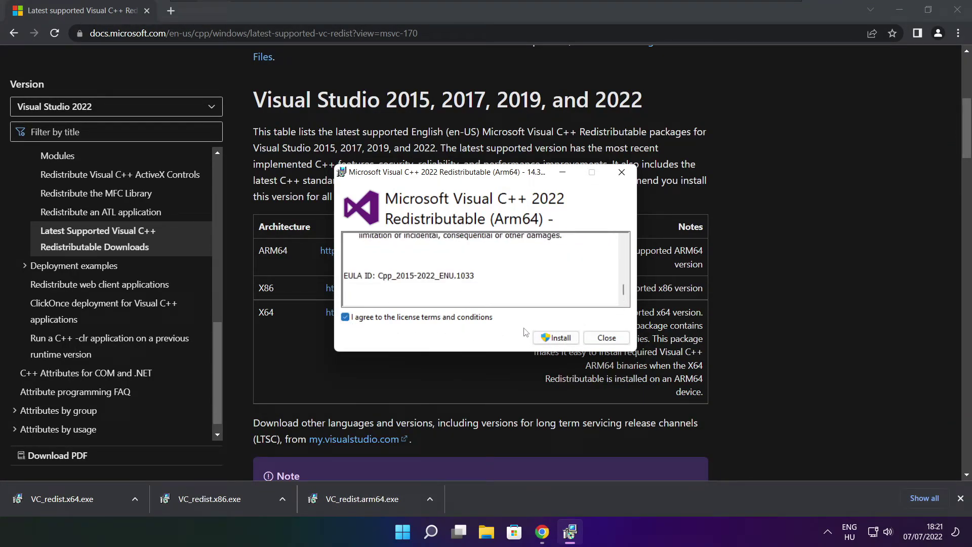
click(552, 339)
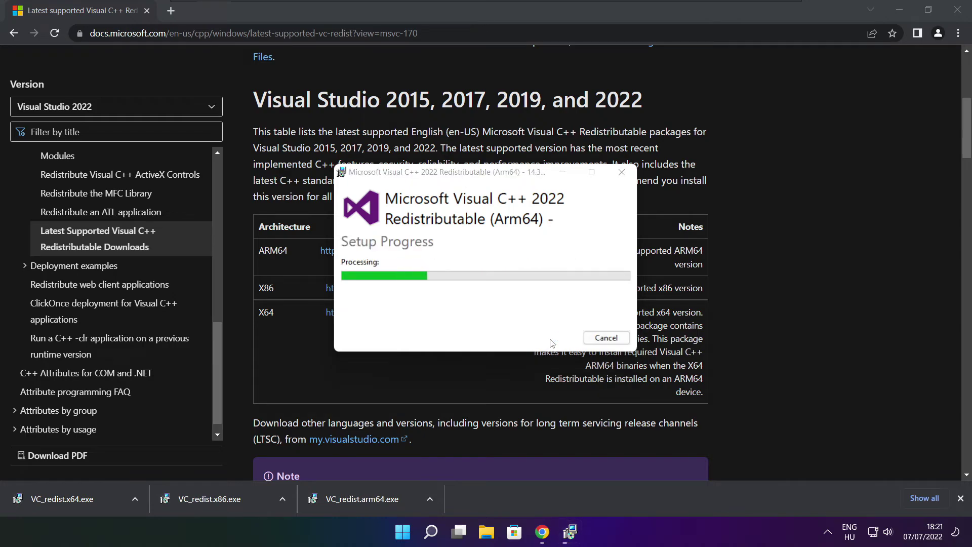
click(606, 338)
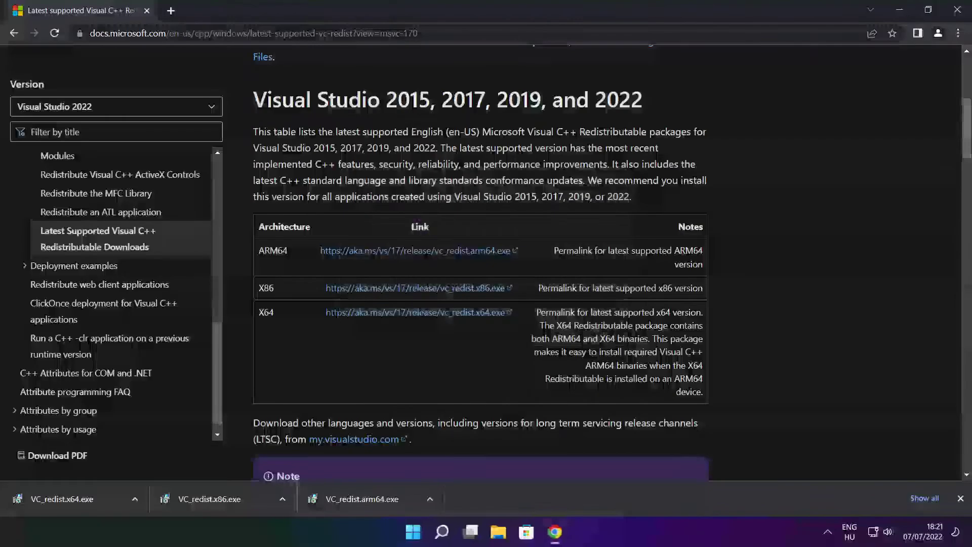
Run VC_redist.x86.exe, accept the licence terms and install it
click(229, 499)
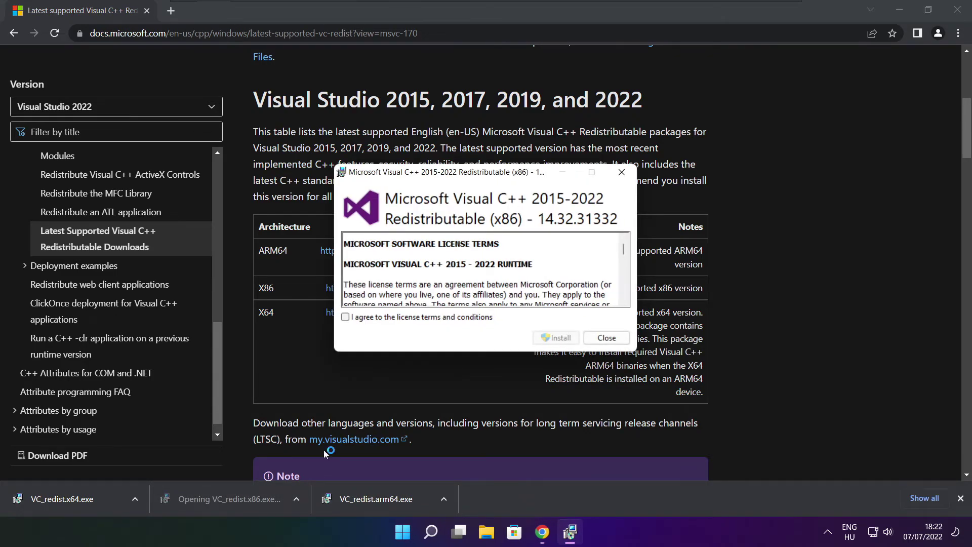
drag(625, 250, 625, 296)
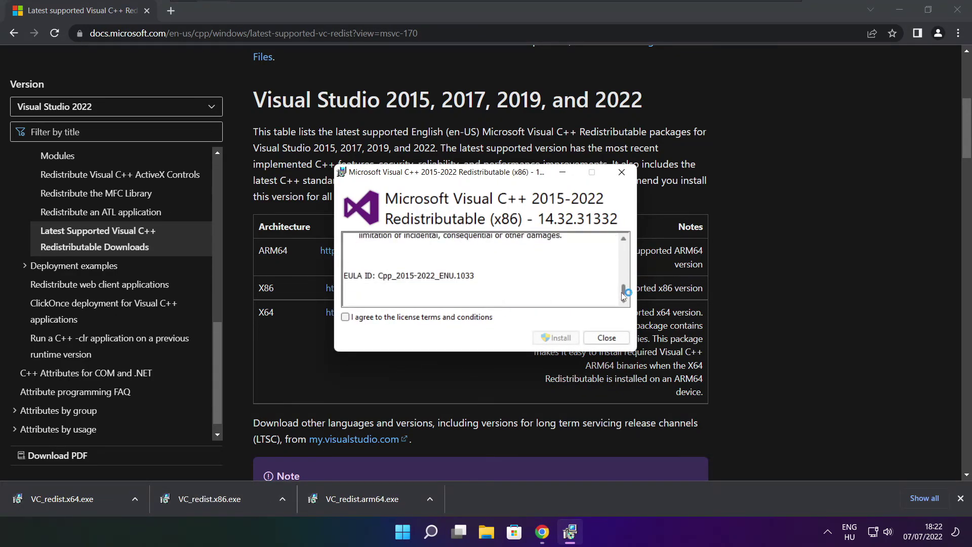
click(346, 319)
click(555, 338)
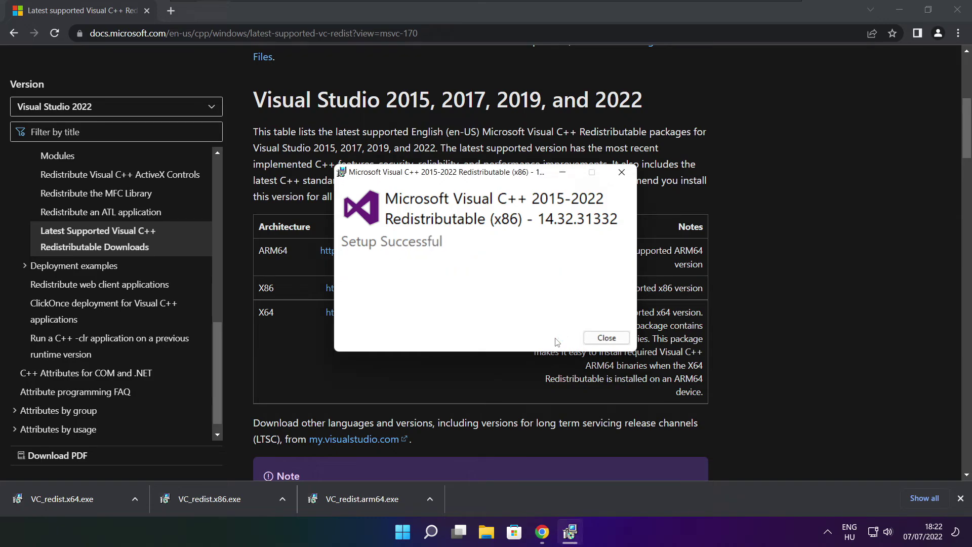
Close the x86 setup, then install VC_redist.x64.exe 14.32.31332 and close it
click(606, 337)
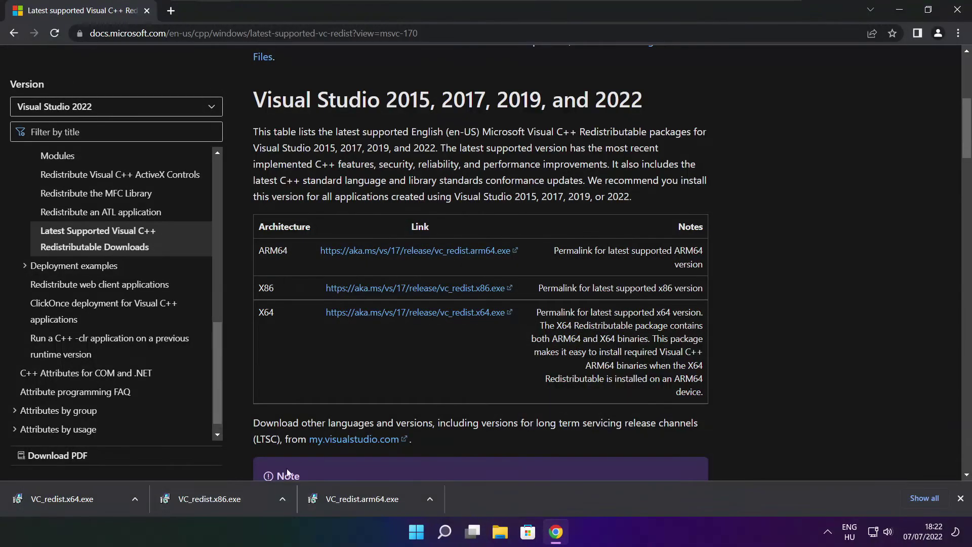
click(81, 499)
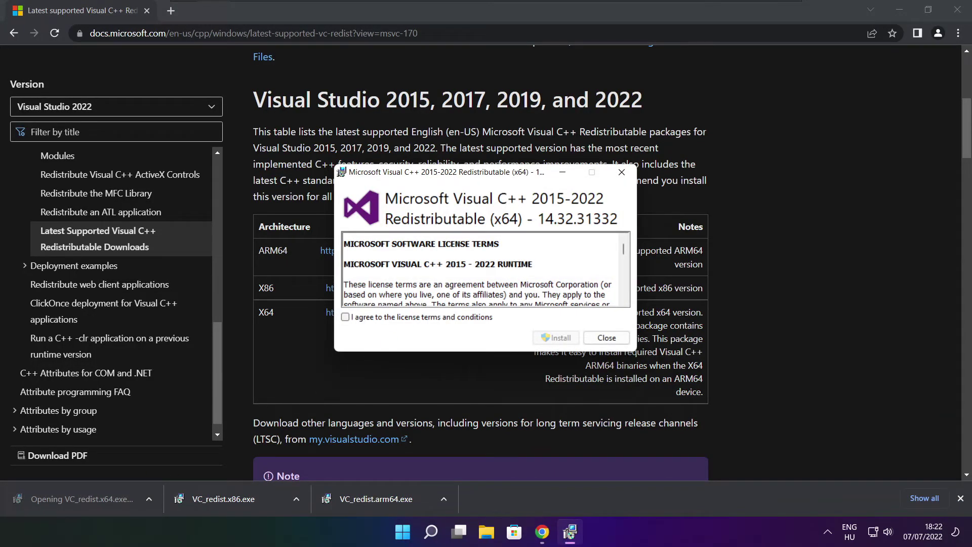
drag(623, 249, 623, 298)
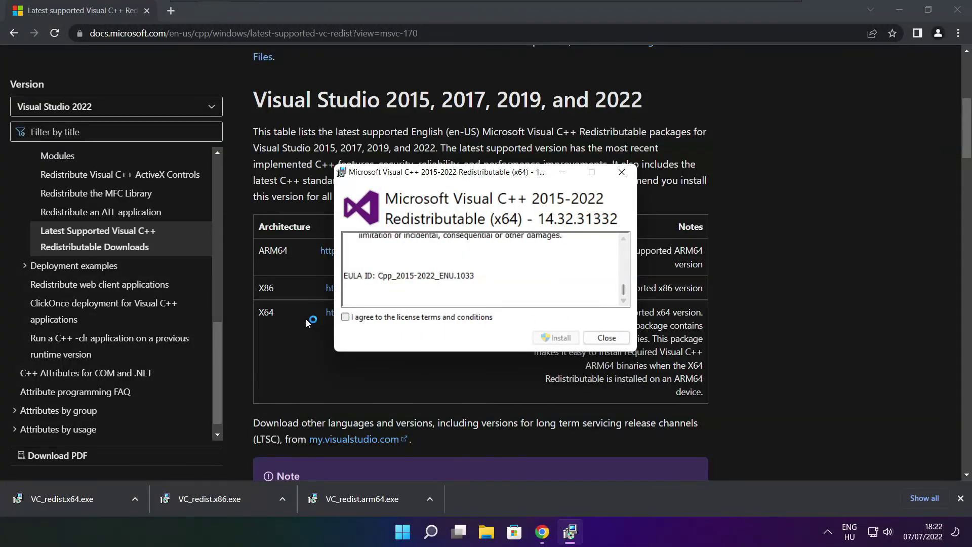
click(346, 318)
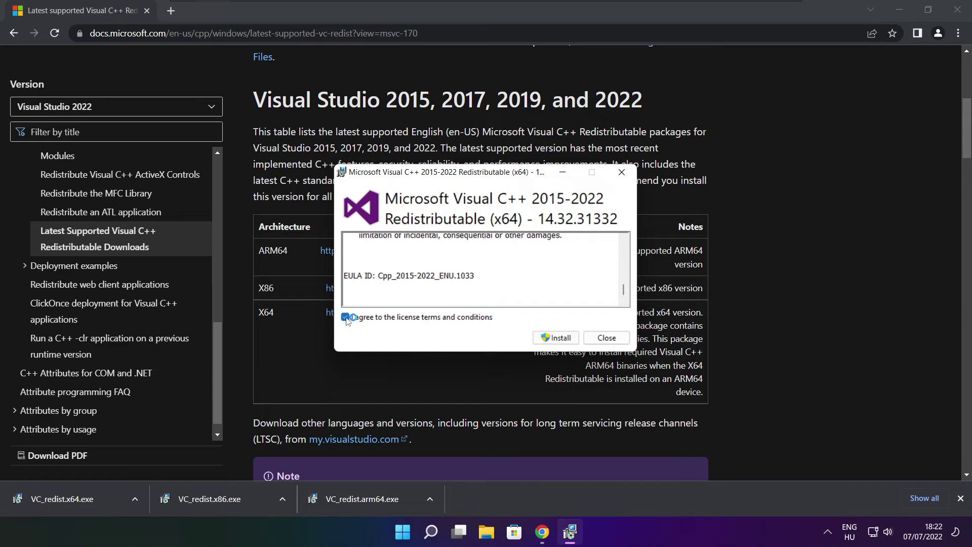
click(558, 338)
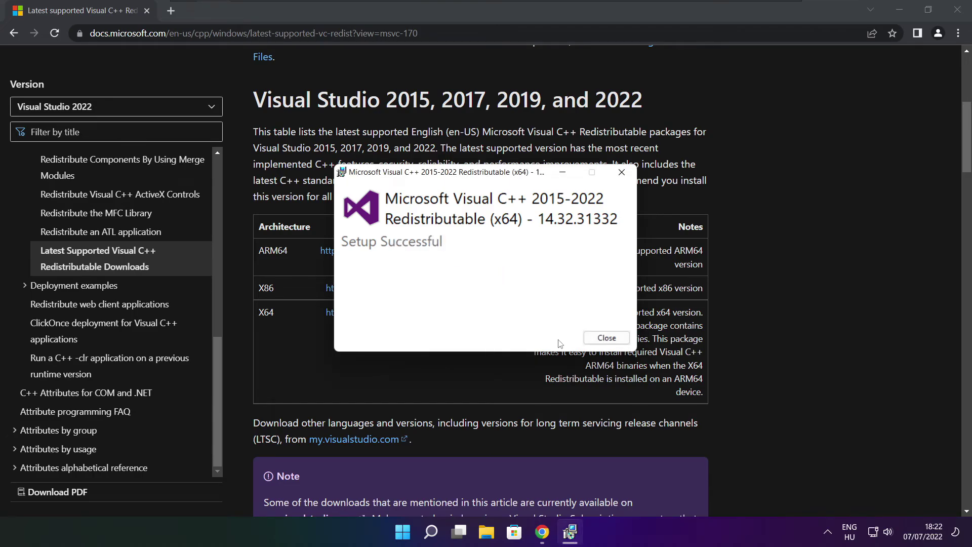
click(607, 338)
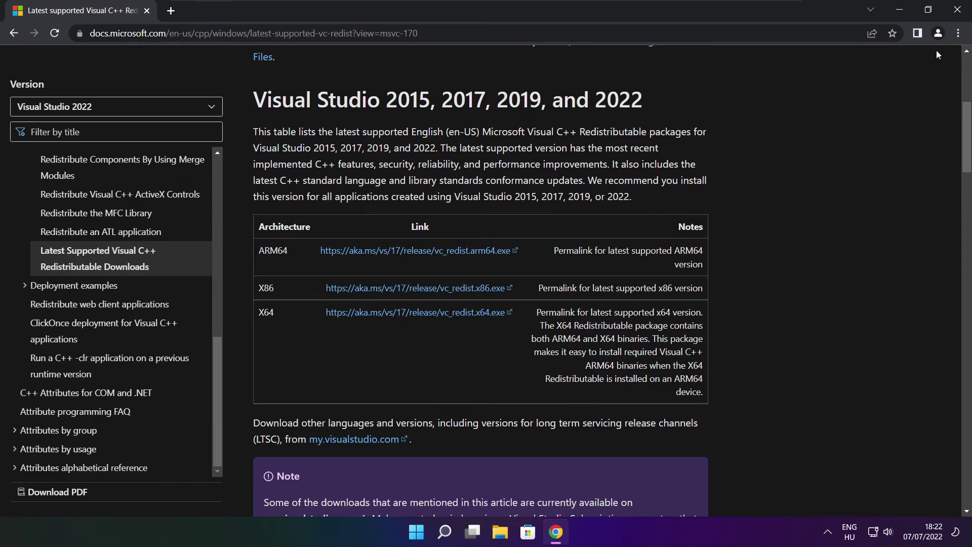
Close Chrome and restart Windows from the Start menu's power options
click(960, 13)
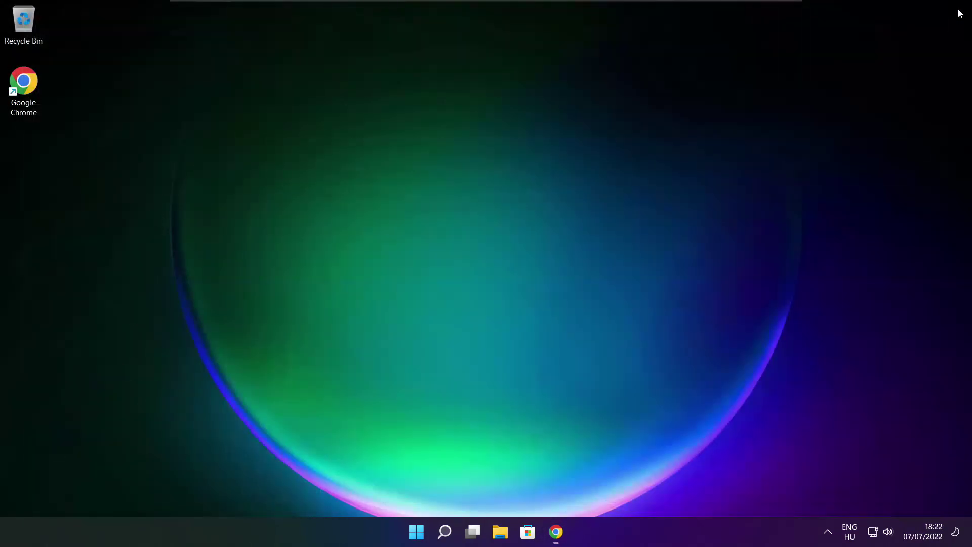
click(417, 533)
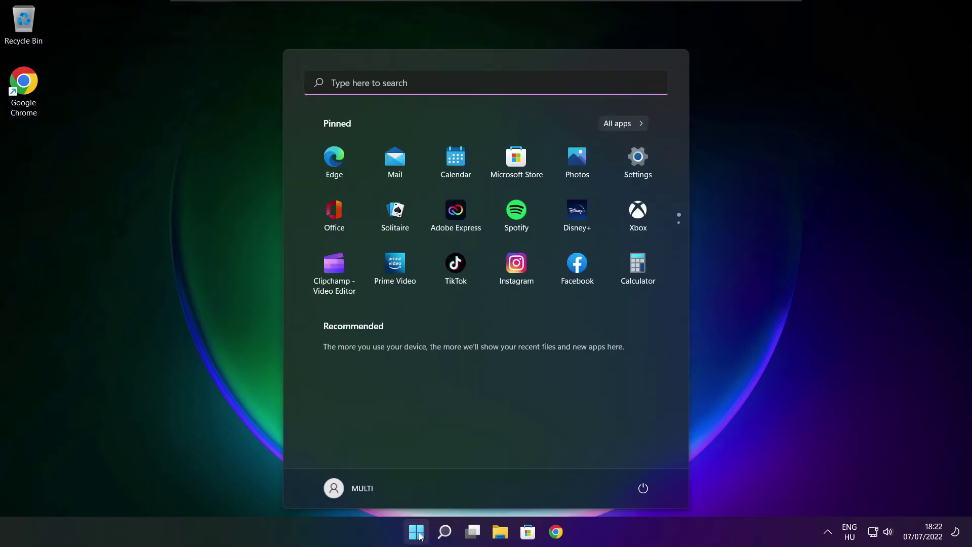
click(643, 489)
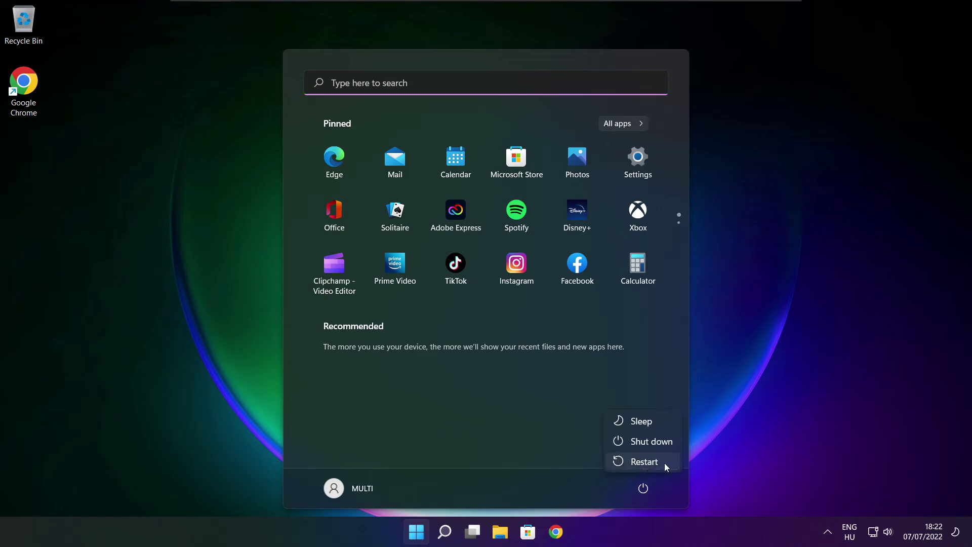
click(644, 461)
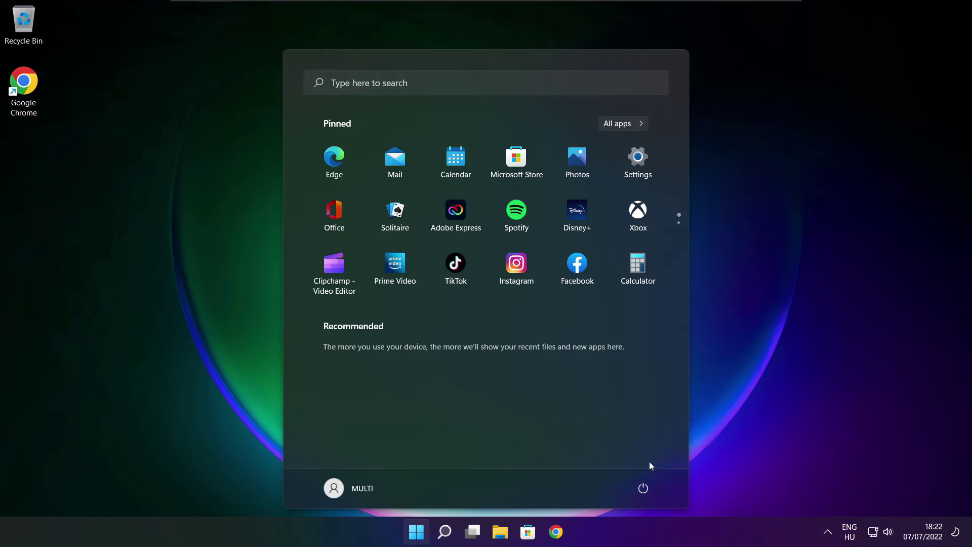